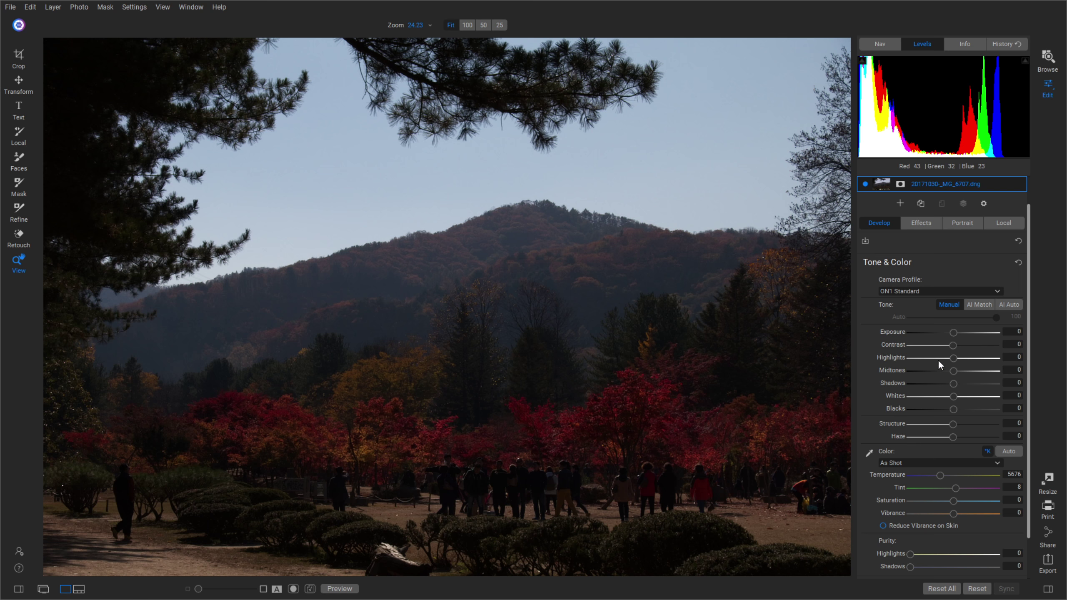
- Set Exposure to 0.3 and pull Highlights down to -51 to recover the sky
left_click(1006, 331)
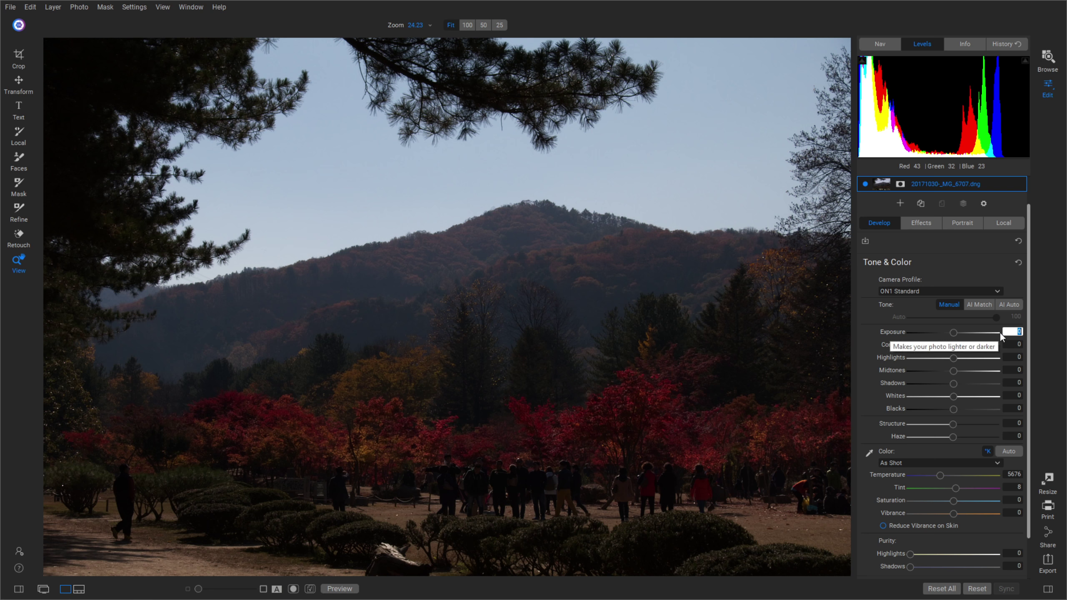
key("Return")
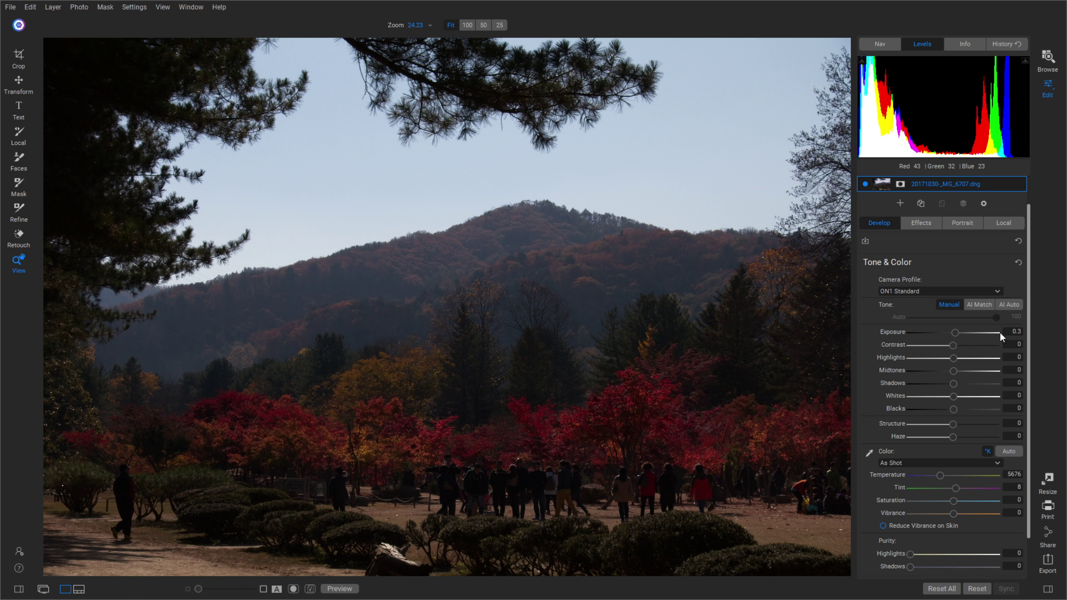
left_click(1018, 356)
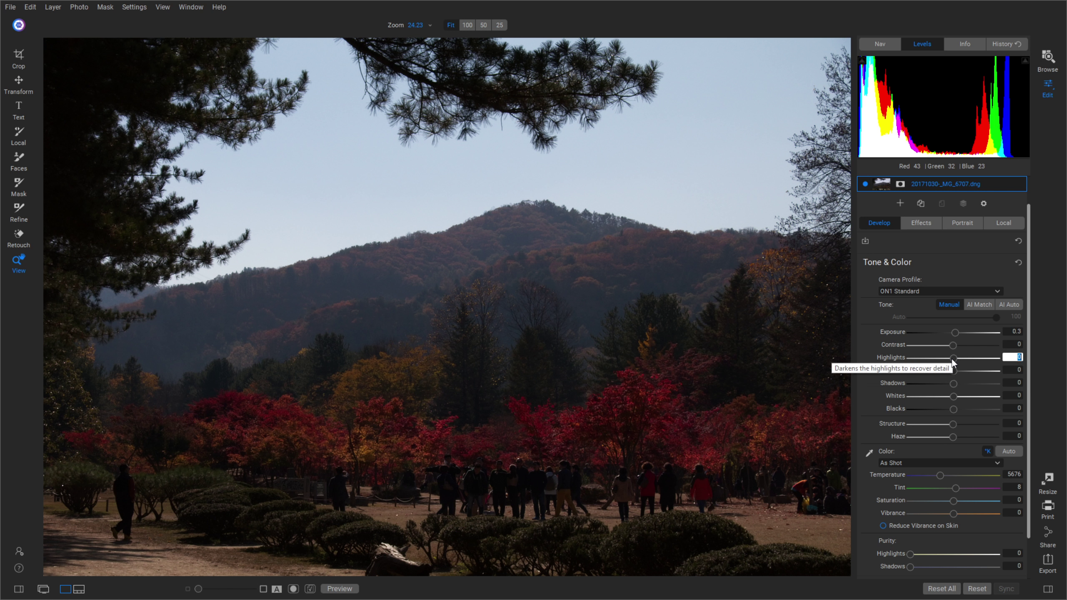
left_click_drag(953, 359, 932, 358)
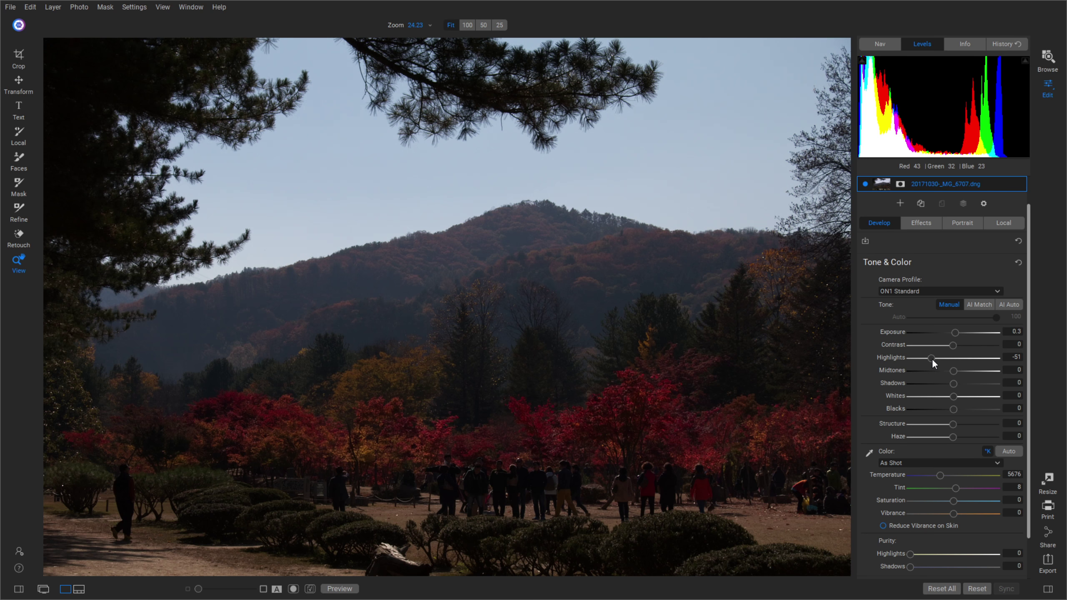
- Raise Midtones to 51, Blacks to 11 and Vibrance to 26, and lower Contrast to -19
left_click(952, 370)
left_click_drag(952, 370, 975, 373)
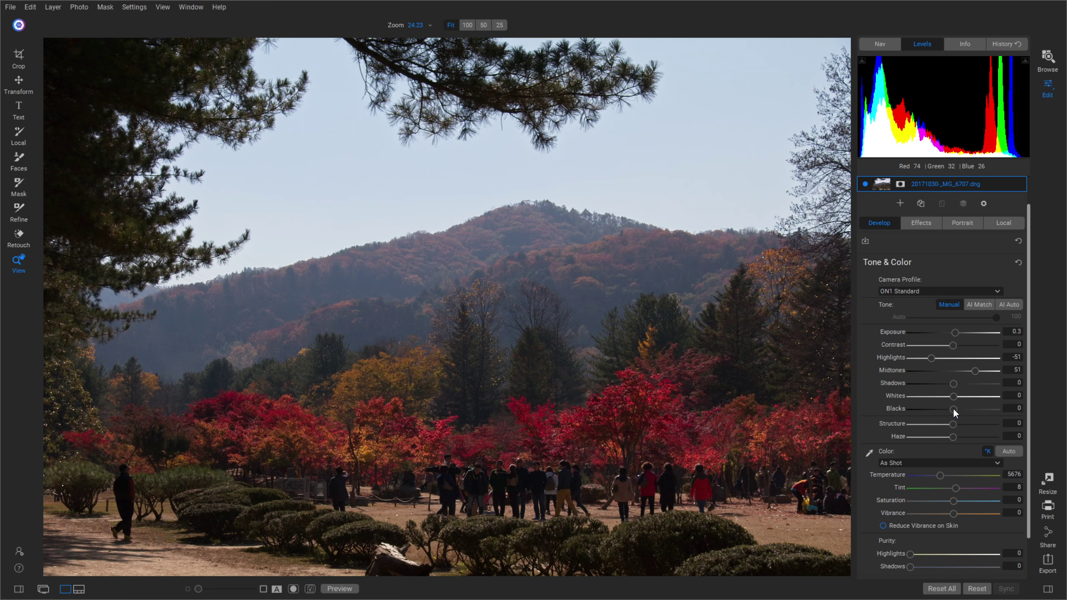
left_click_drag(956, 410, 958, 409)
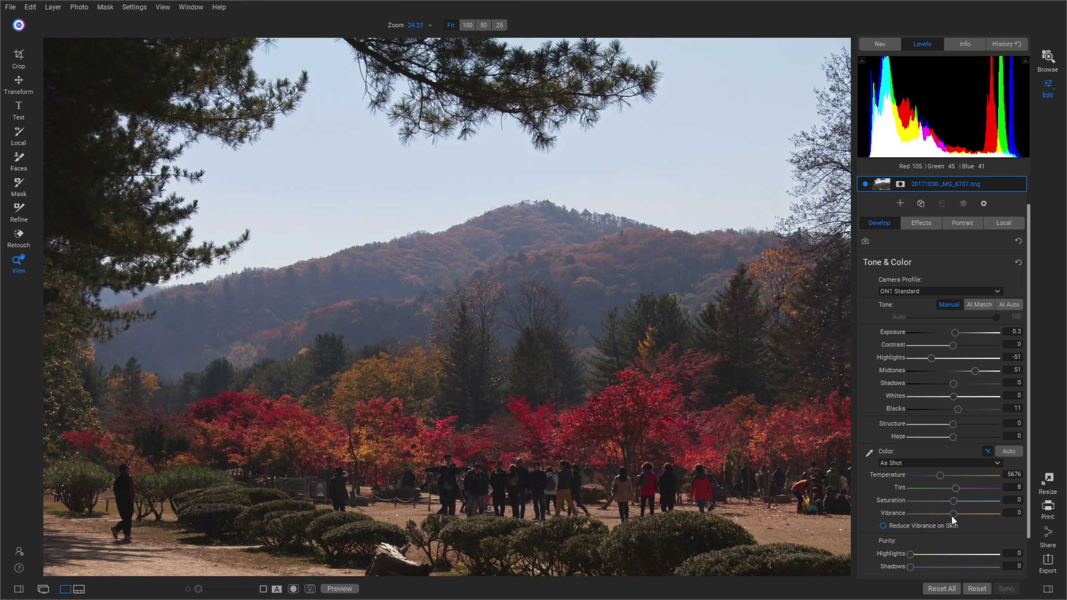
left_click_drag(954, 512, 963, 512)
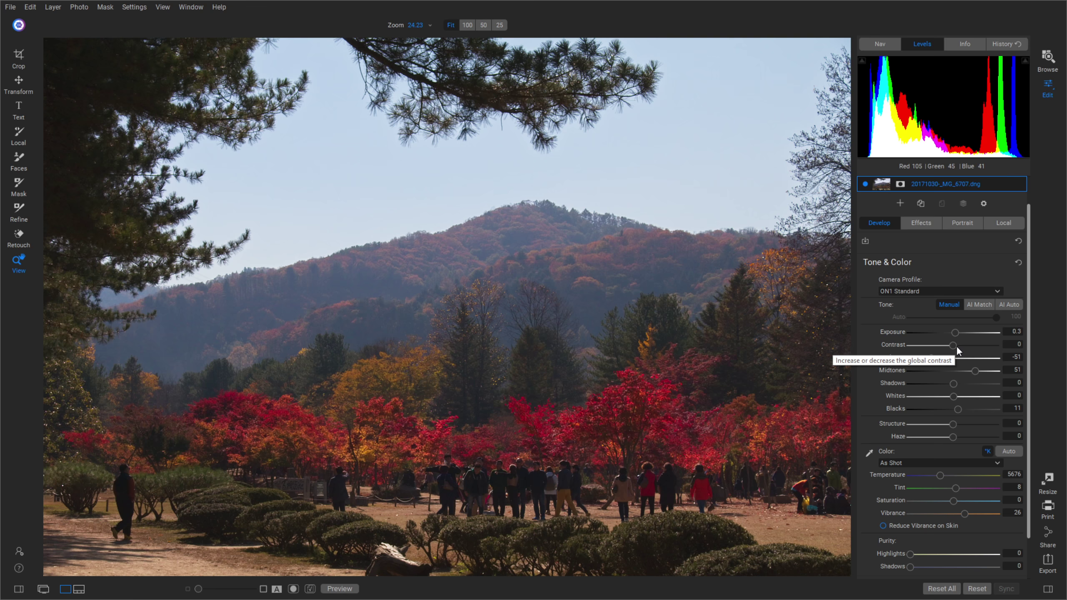
left_click_drag(955, 347, 946, 353)
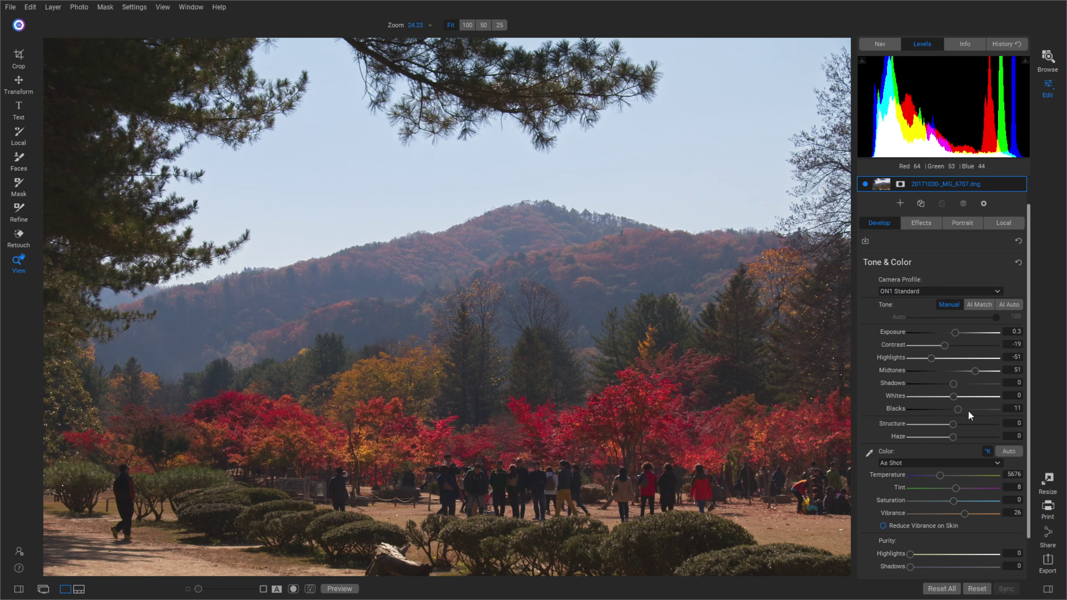
- Expand the Details section and set Sharpening Amount to 70
scroll(968, 410, "down", 1)
left_click(1001, 534)
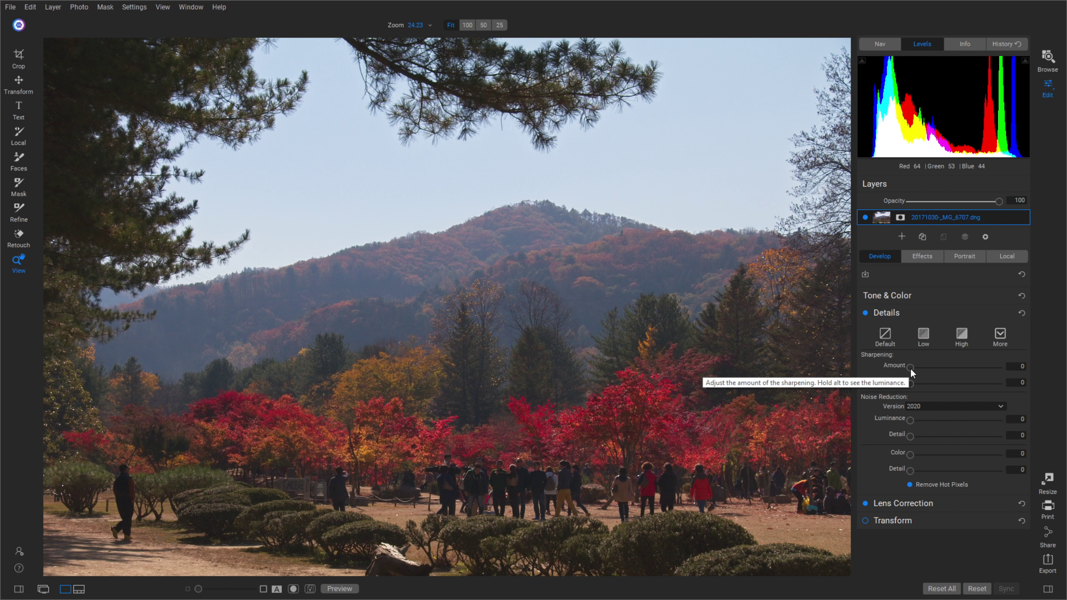
left_click_drag(910, 368, 913, 367)
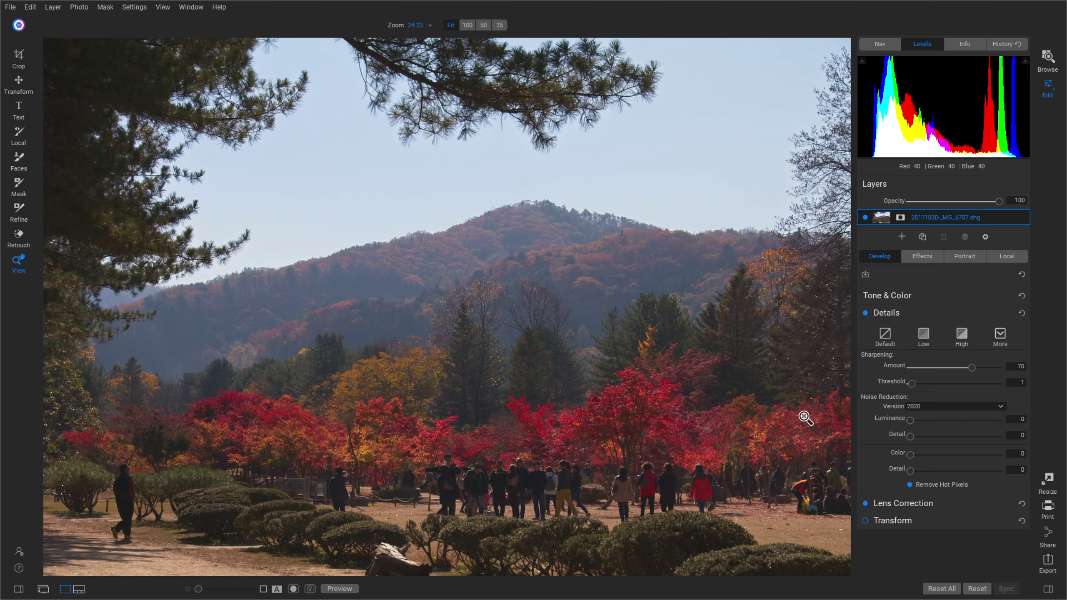
- Set noise reduction to Luminance 10 (detail 39) and Color 10 (detail 40)
left_click(910, 420)
left_click_drag(916, 422, 918, 422)
left_click_drag(914, 438, 948, 438)
left_click_drag(914, 454, 923, 453)
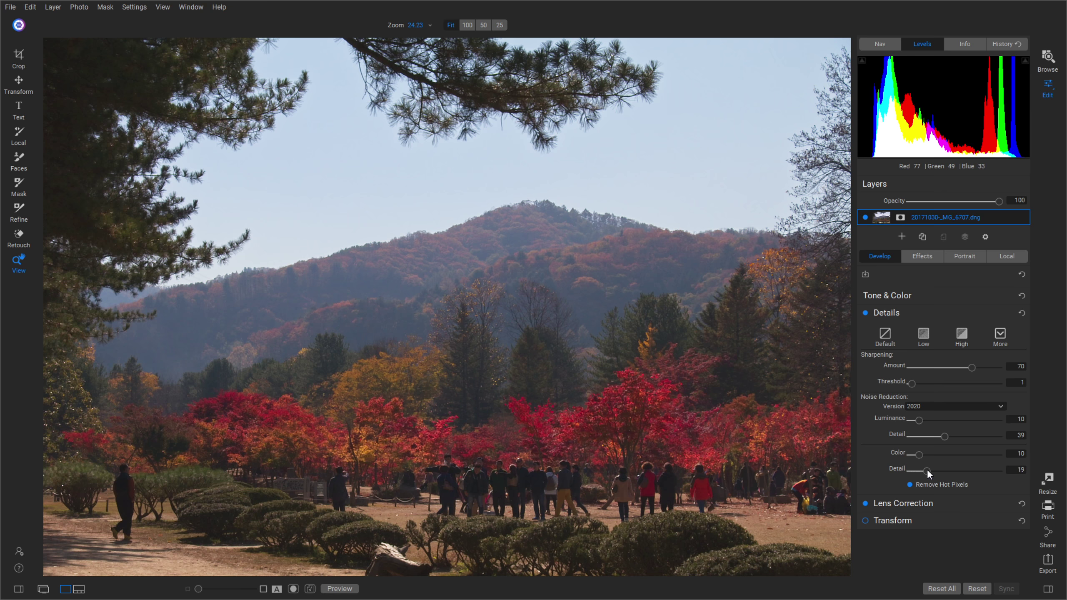
left_click_drag(935, 470, 942, 472)
- Toggle Preview off and on to compare with the original, then switch to Effects
left_click(355, 590)
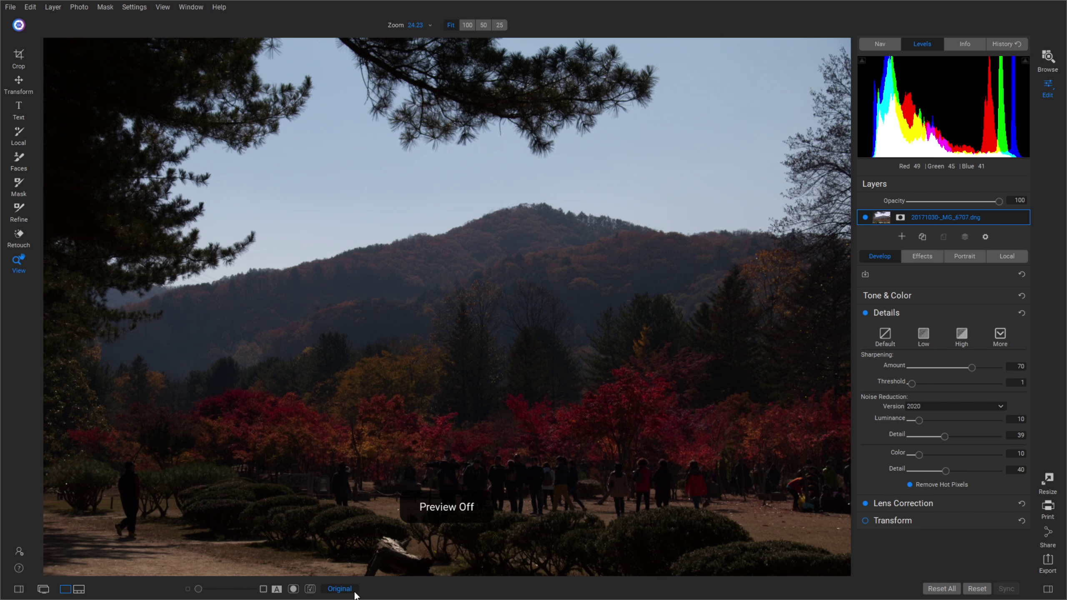
left_click(354, 591)
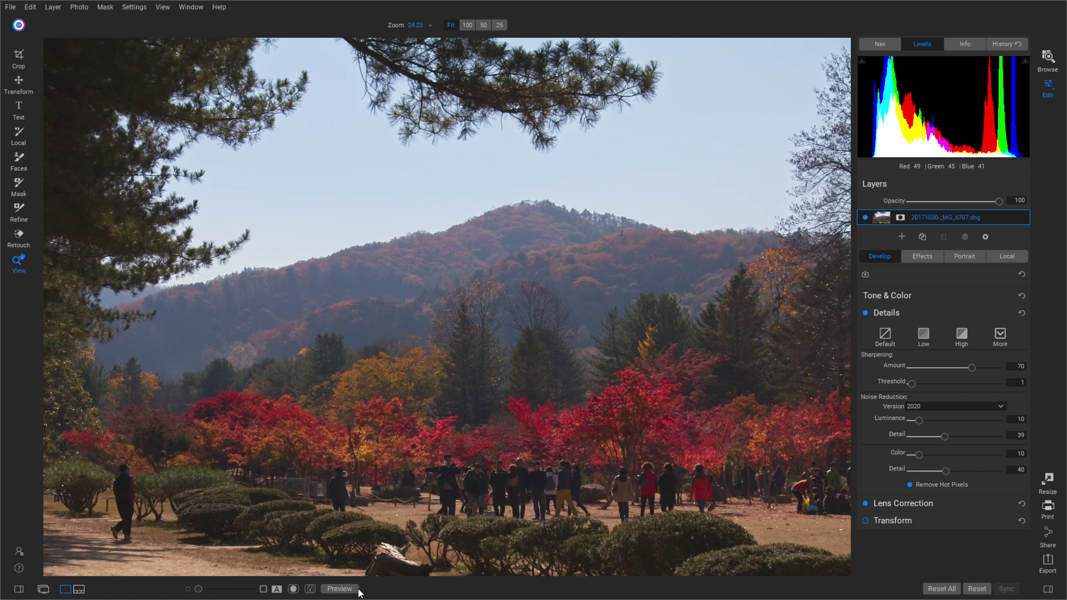
left_click(924, 258)
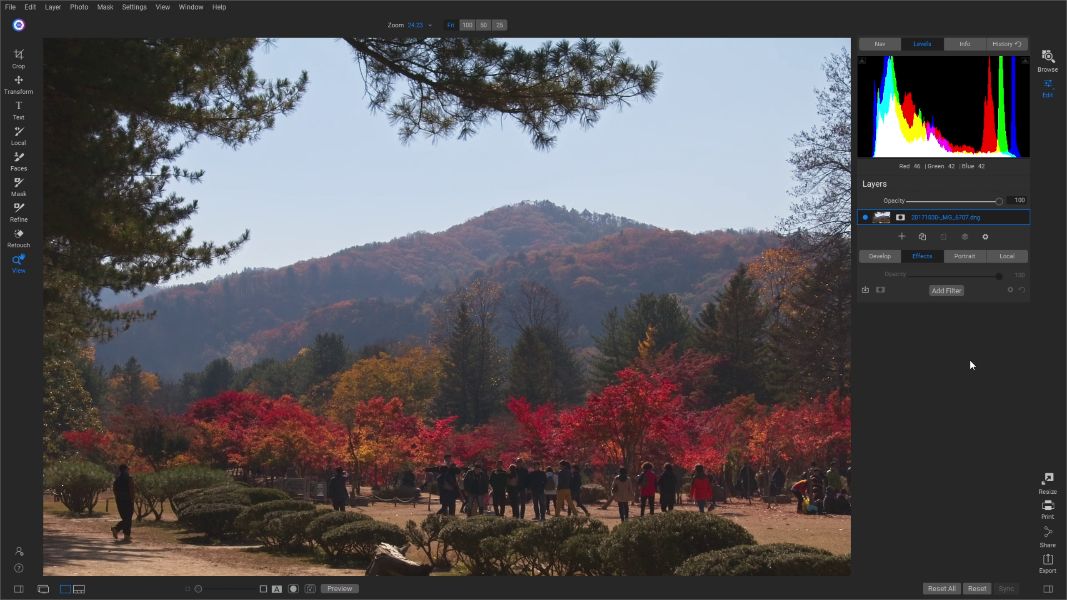
- Add a Textures filter and set its category to Natural
left_click(950, 291)
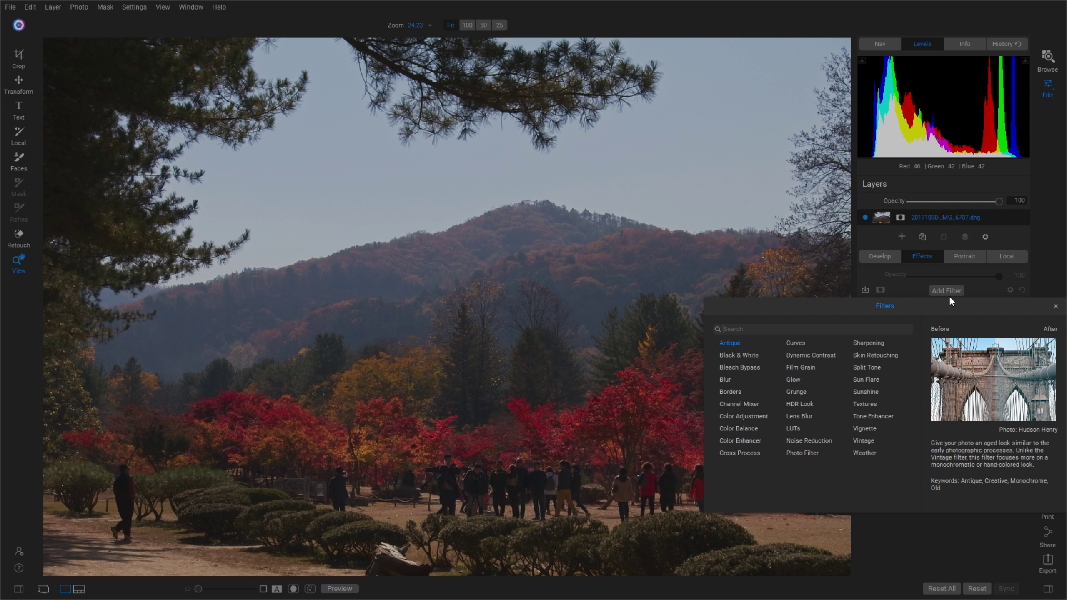
left_click(871, 404)
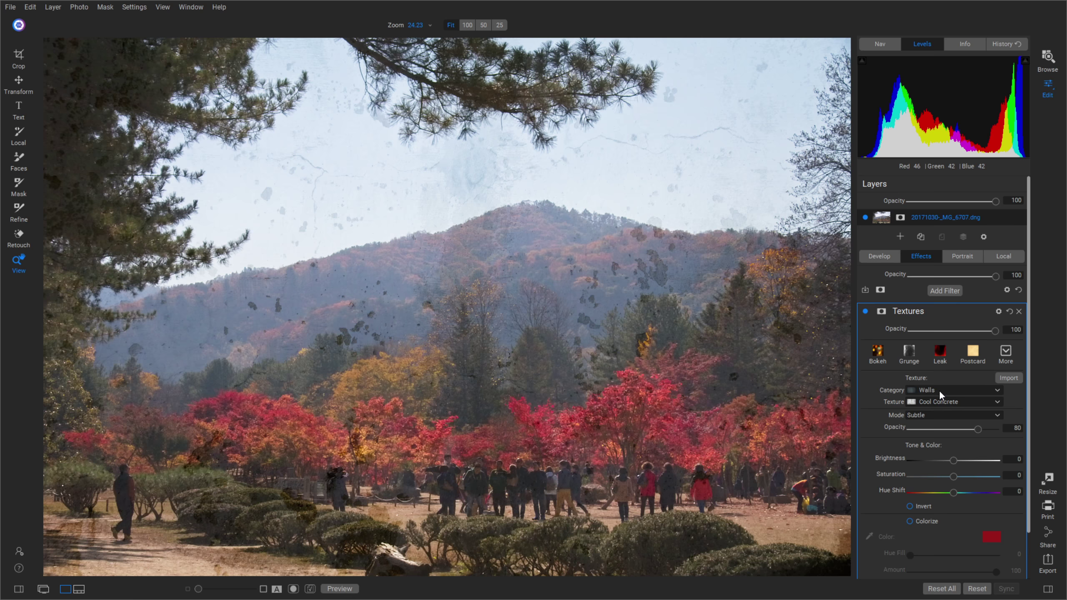
left_click(940, 390)
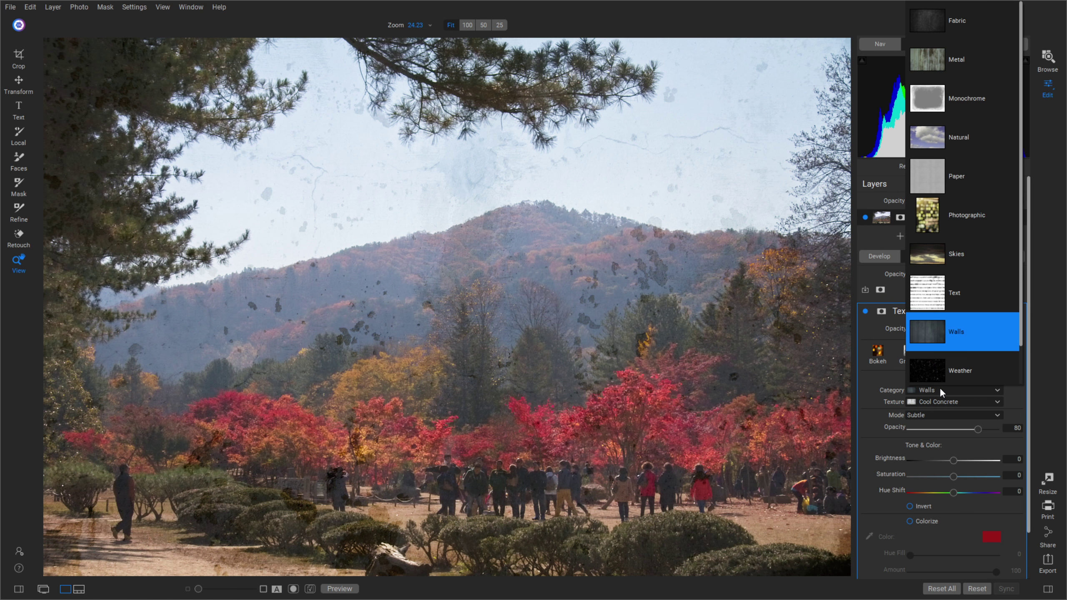
scroll(955, 206, "down", 1)
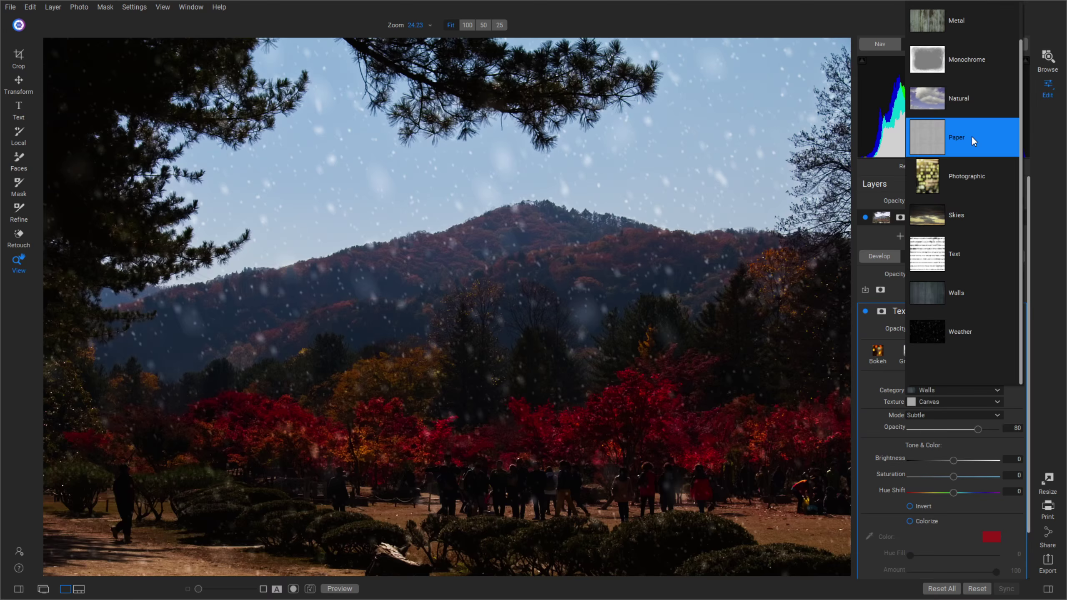
left_click(951, 97)
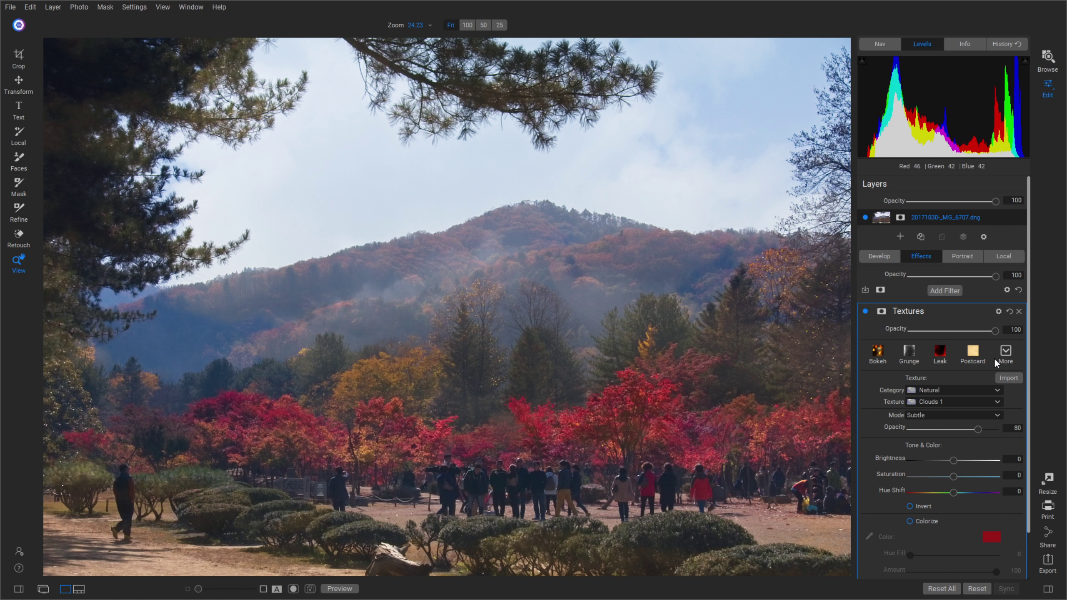
- Choose the Clouds 5 texture and set its mode to Normal
left_click(945, 402)
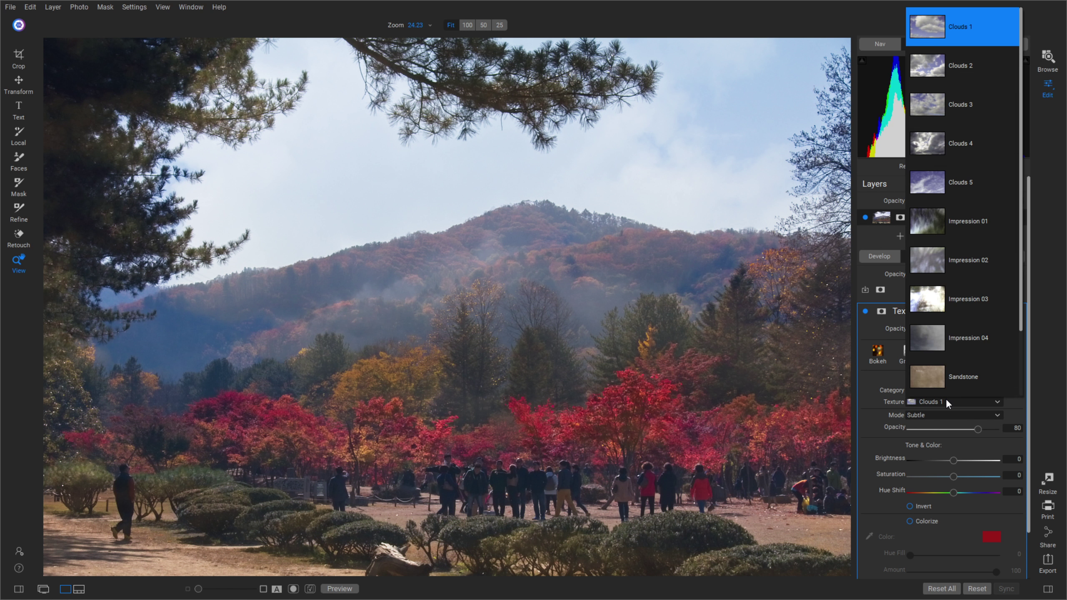
scroll(947, 302, "down", 1)
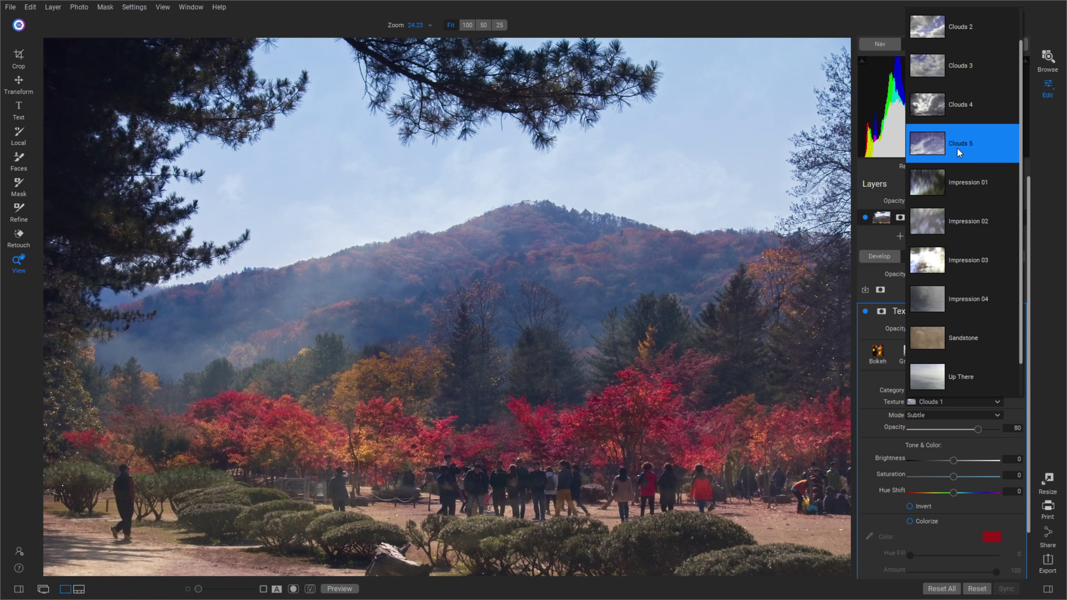
left_click(957, 146)
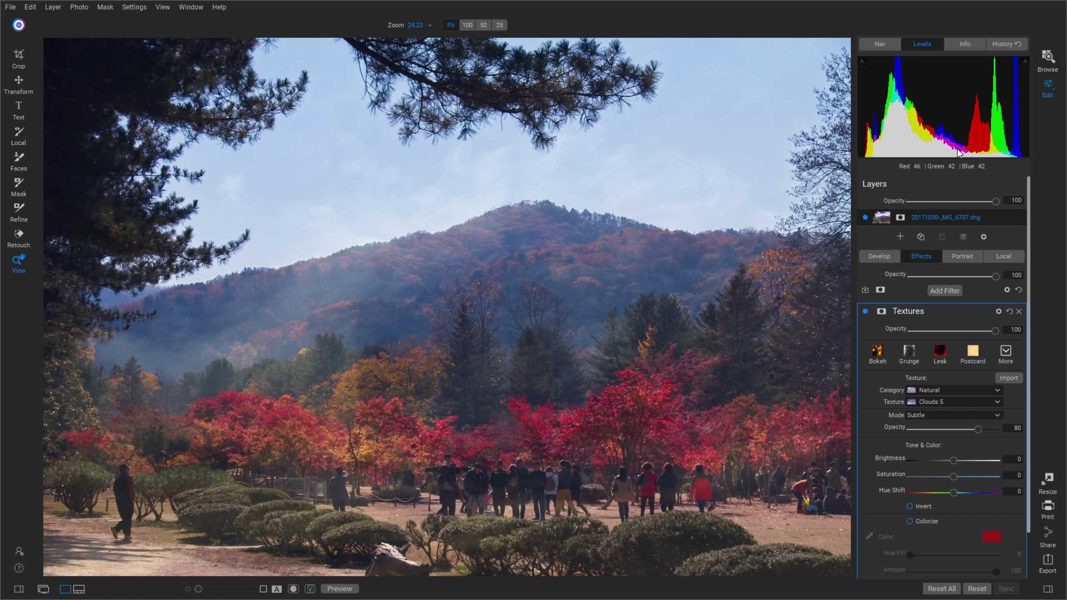
left_click(963, 414)
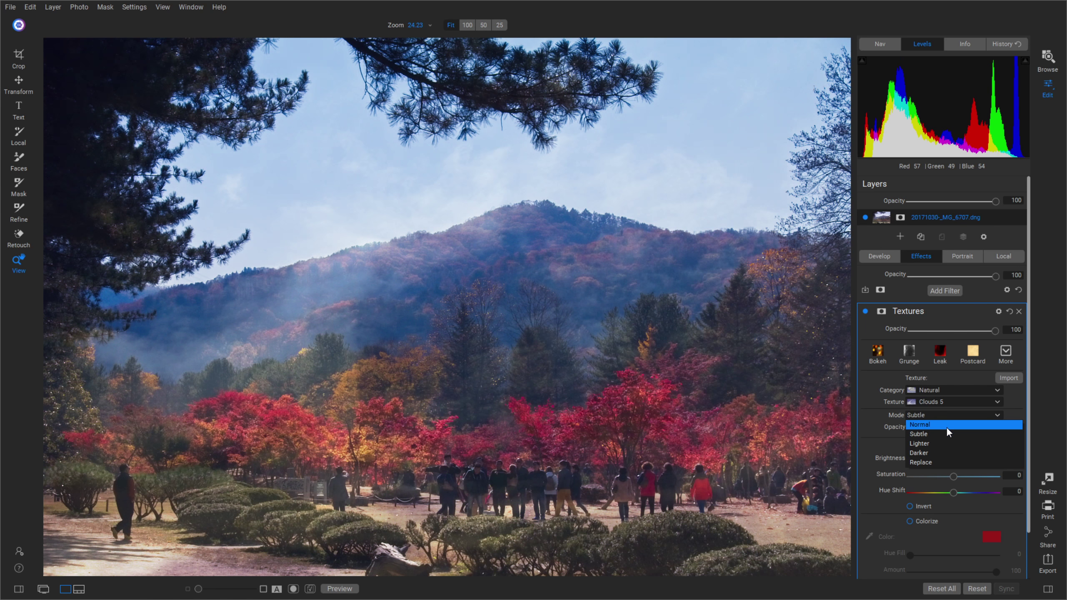
left_click(947, 427)
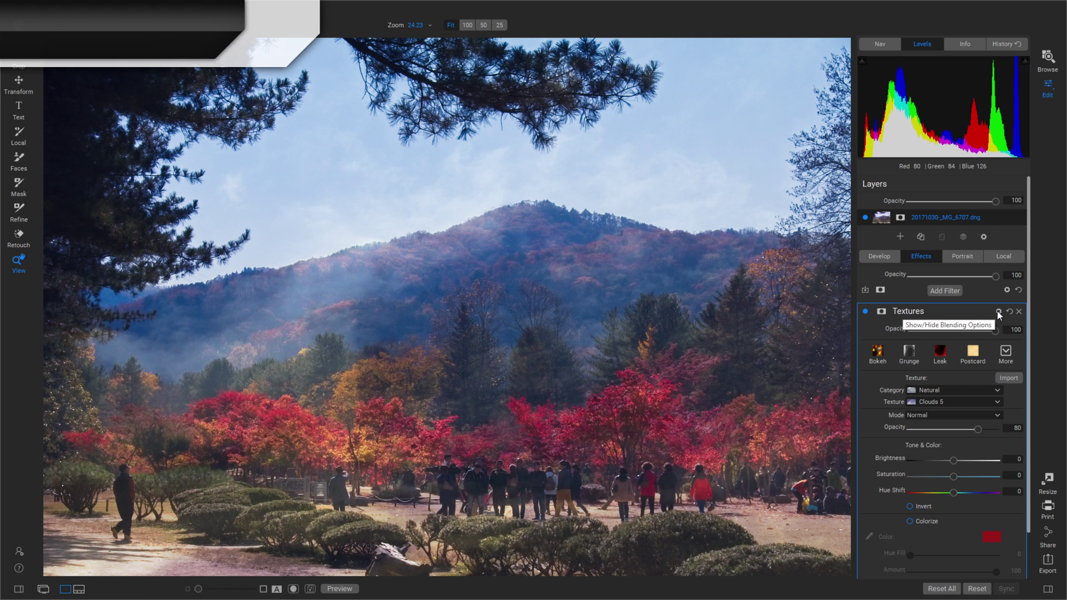
- Blend the texture at opacity 100 in Multiply mode, limited to Highlights with range 31
left_click(998, 312)
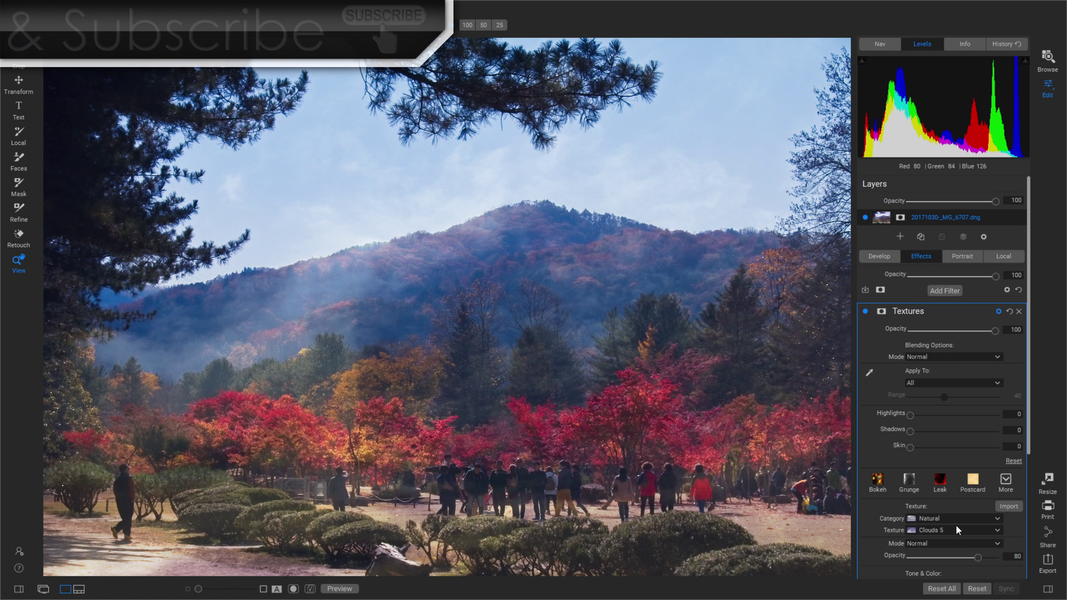
left_click_drag(976, 553, 1010, 557)
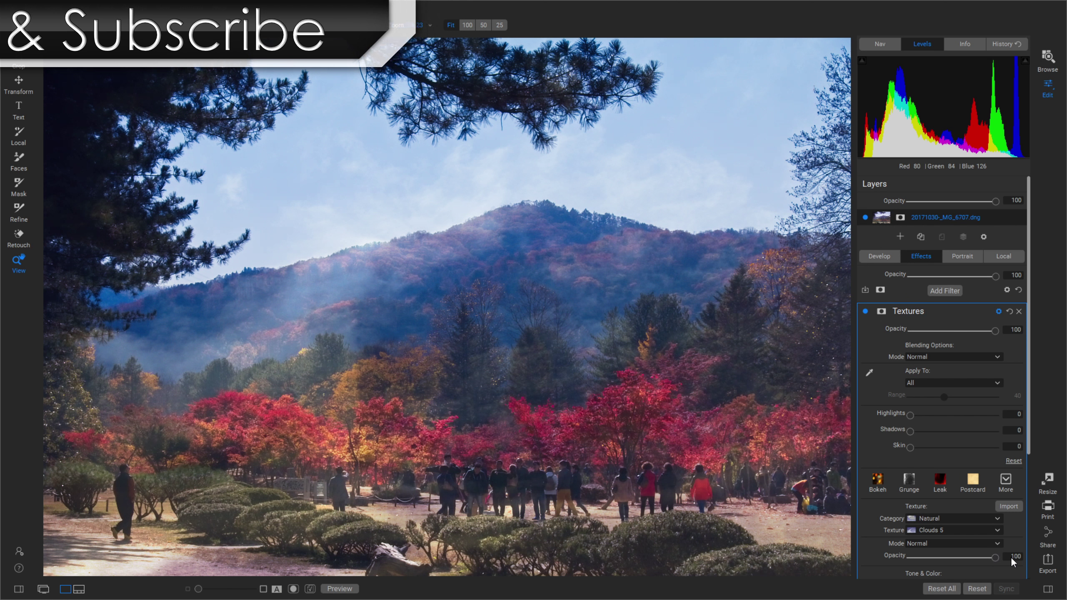
left_click(950, 355)
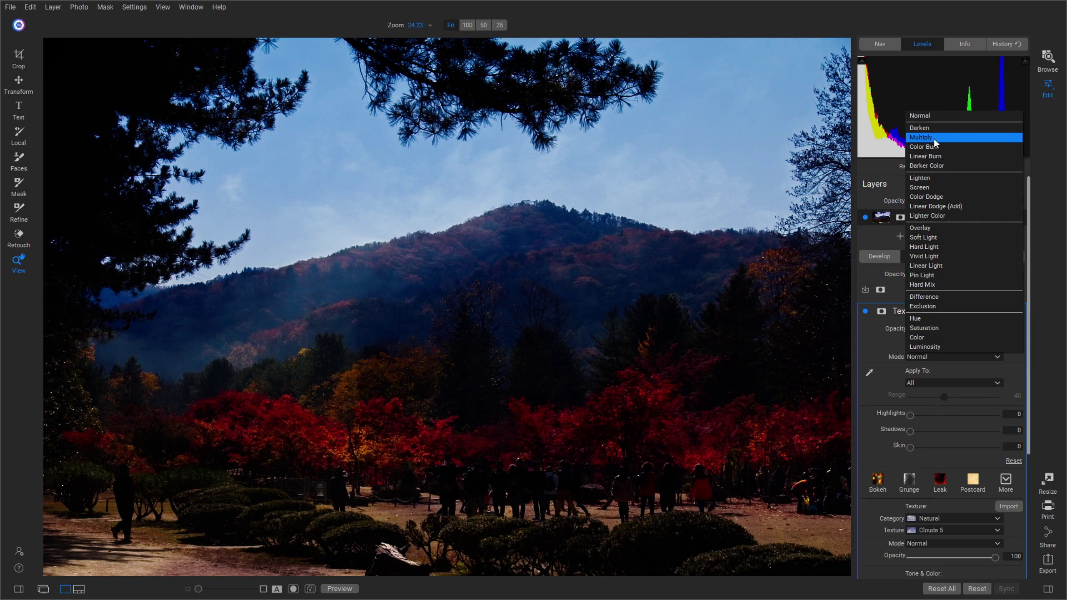
left_click(933, 137)
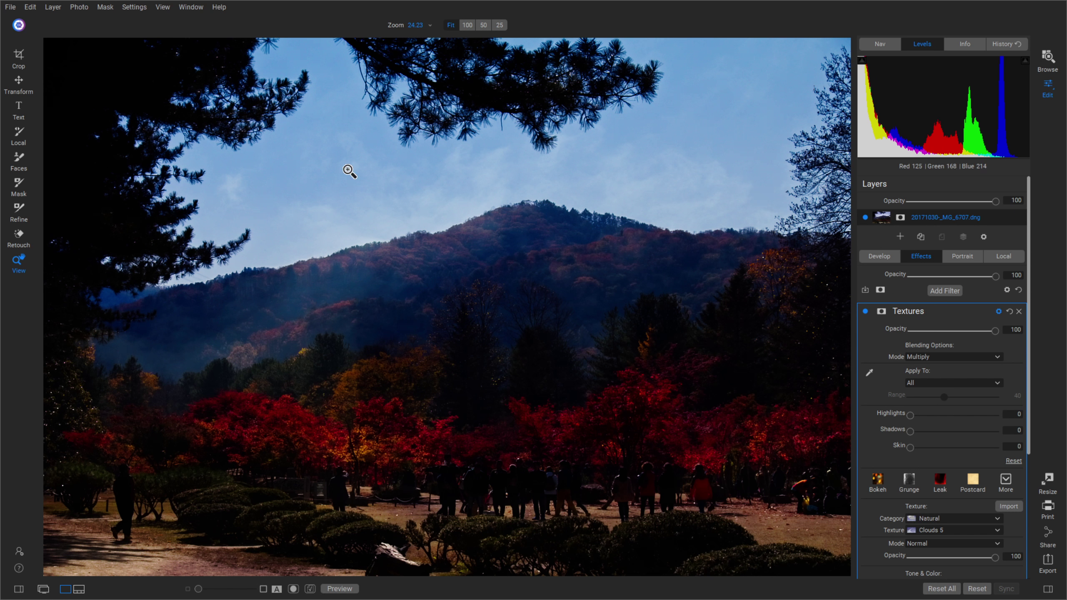
left_click(956, 382)
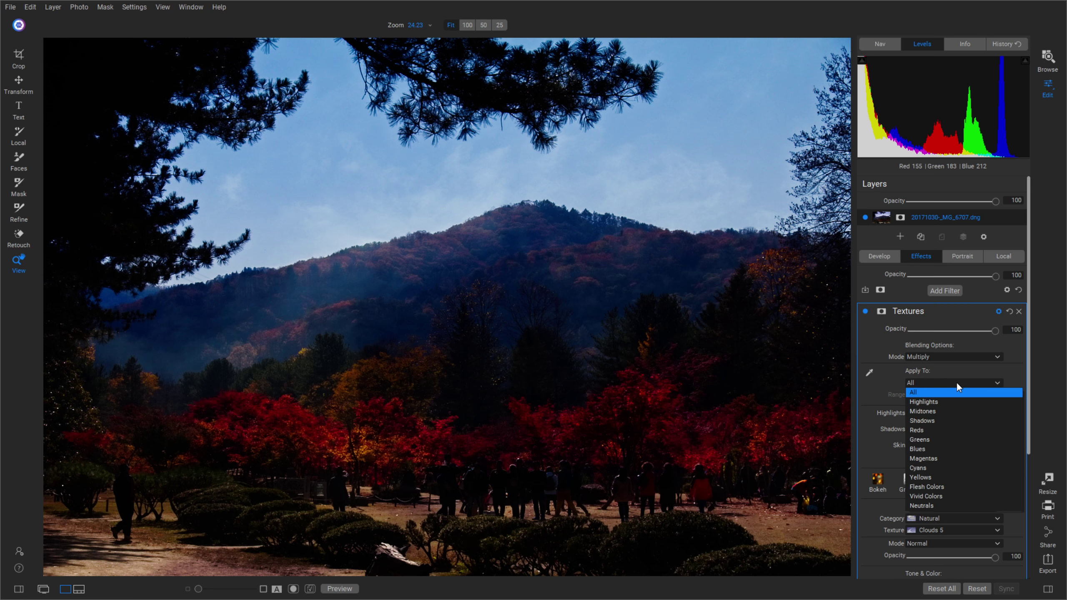
left_click(950, 402)
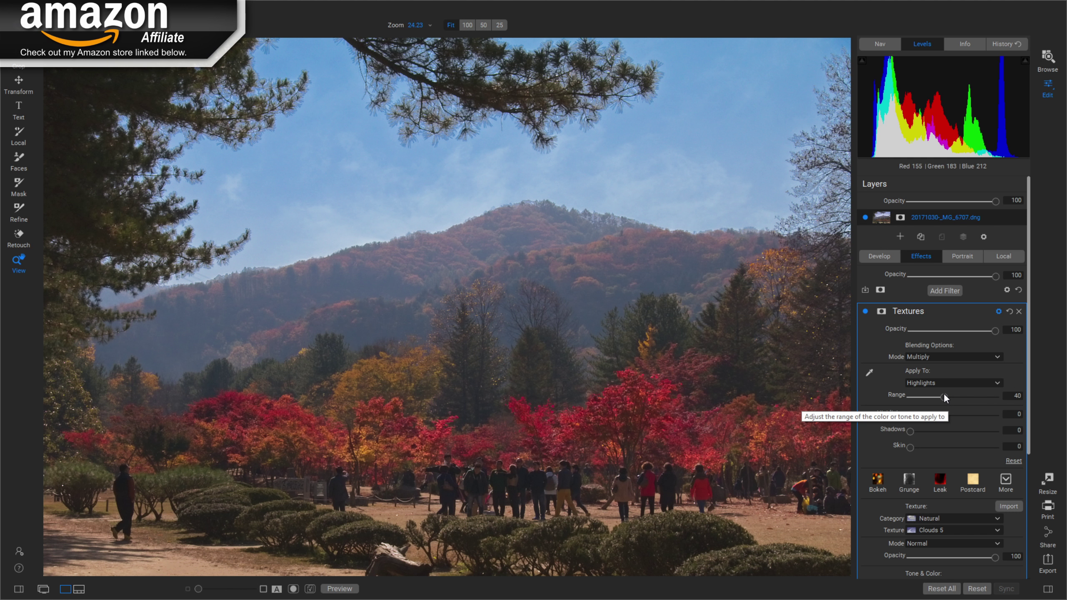
left_click_drag(945, 396, 935, 395)
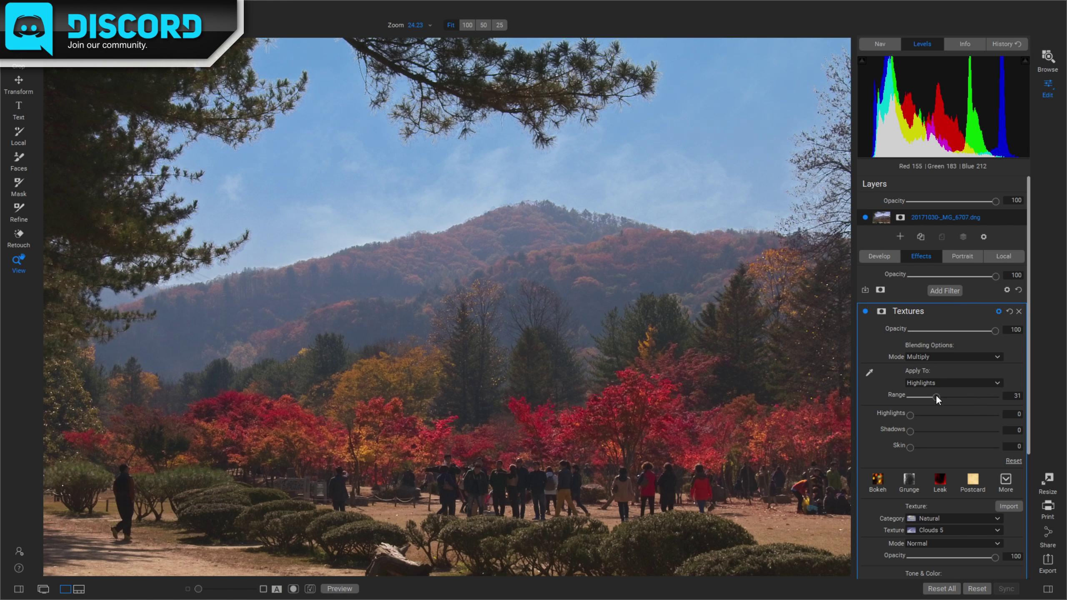
- Toggle the cloud texture off and on to compare, leaving it enabled
left_click(865, 311)
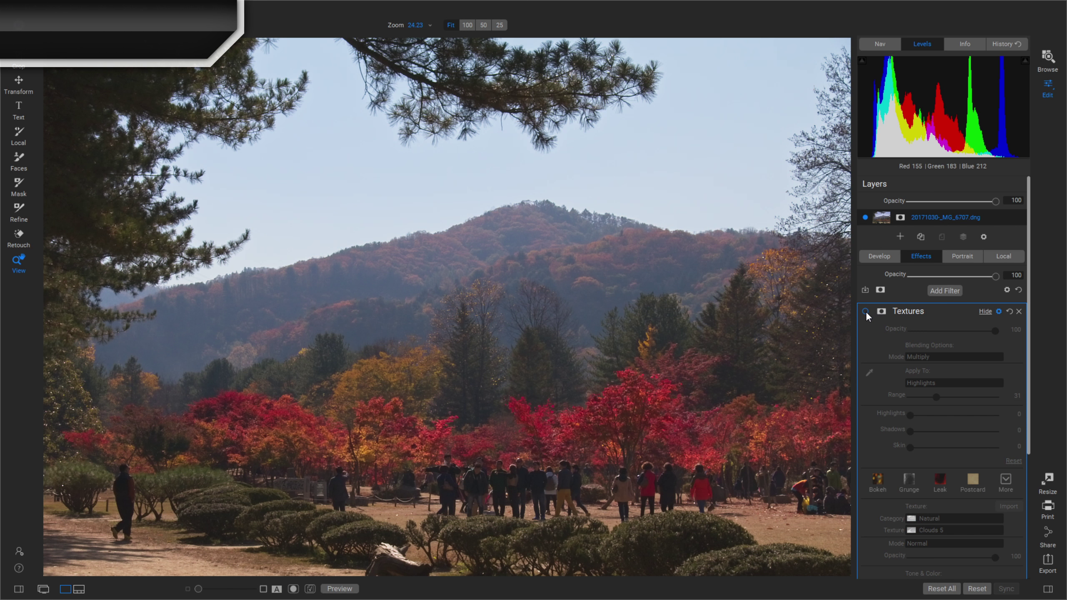
left_click(866, 311)
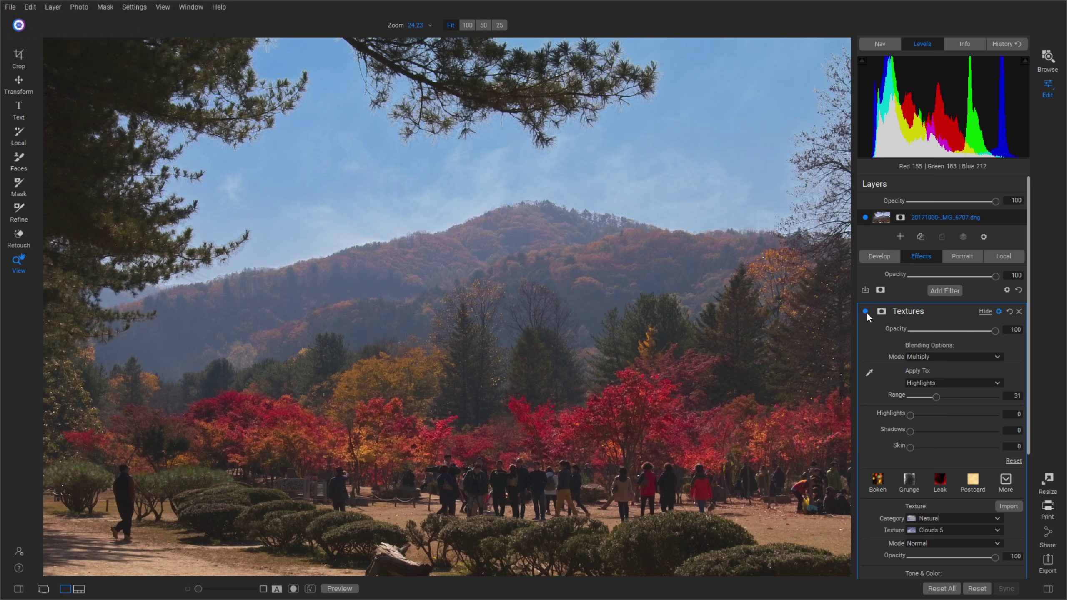
left_click(865, 311)
left_click(865, 311)
- Add a Curves filter, lift the black point, and shape an S-curve with lower and upper points
left_click(952, 291)
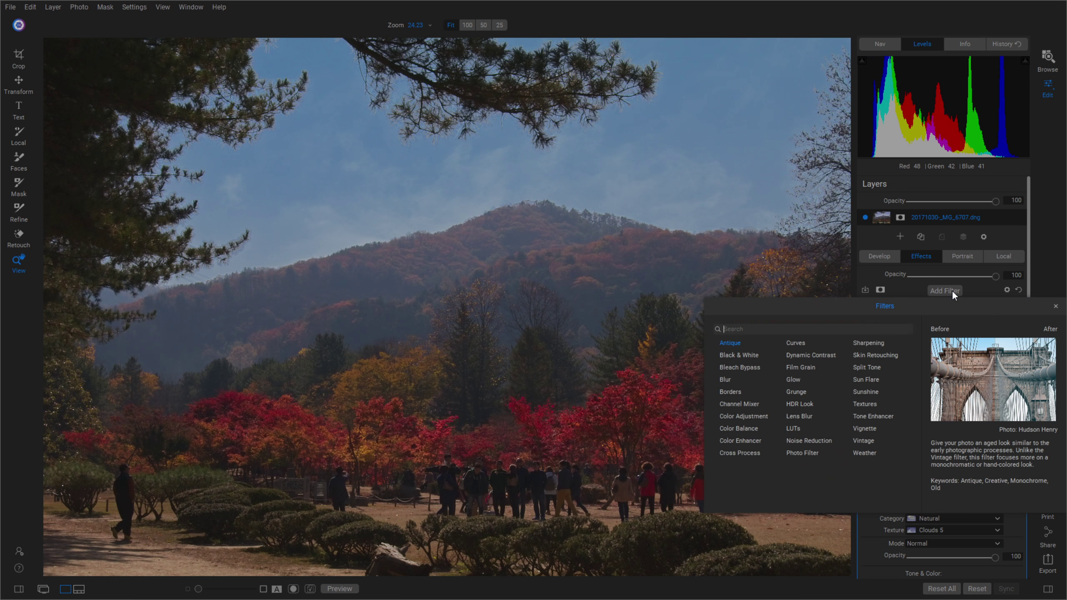
left_click(800, 343)
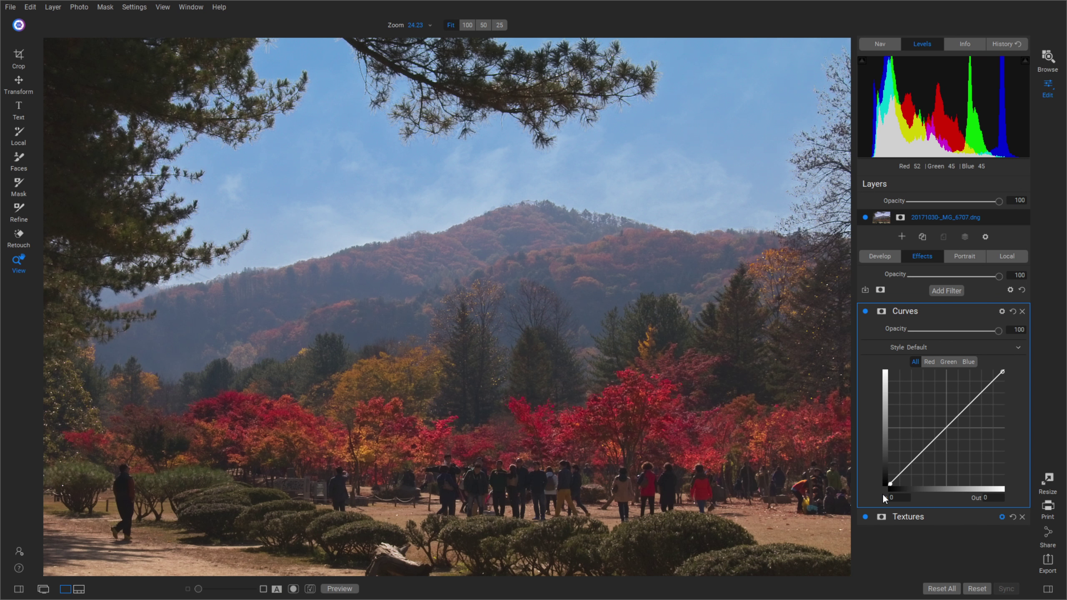
left_click_drag(891, 489, 878, 470)
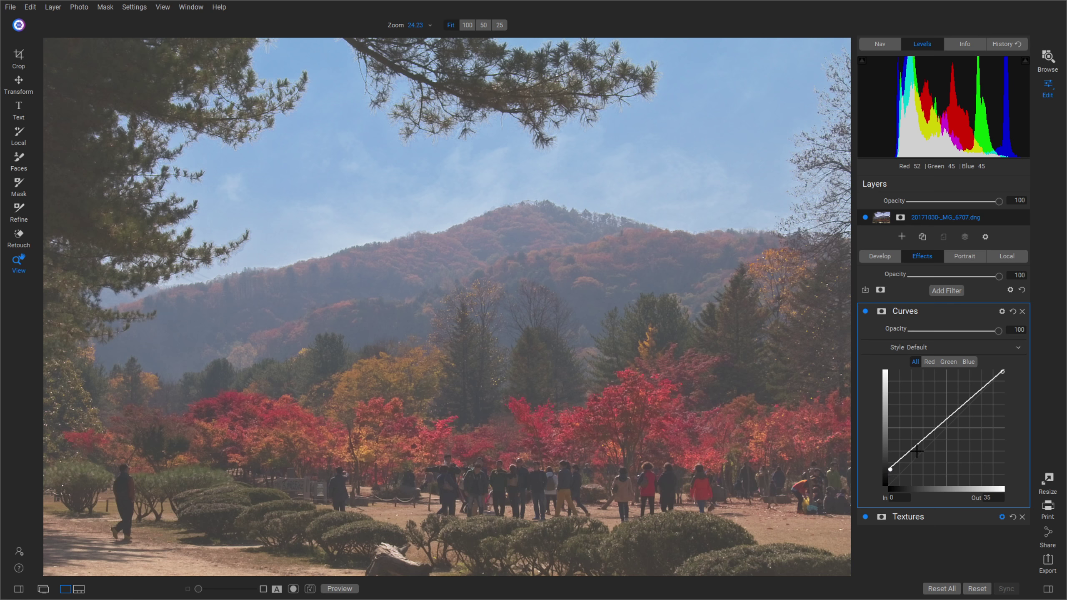
left_click_drag(920, 442, 922, 451)
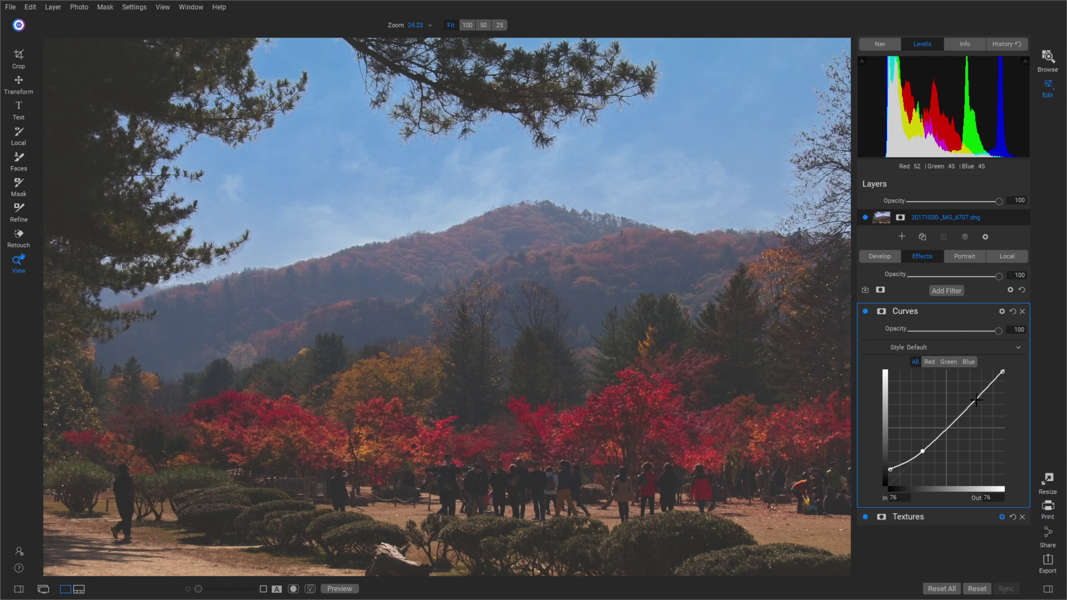
left_click_drag(973, 401, 970, 393)
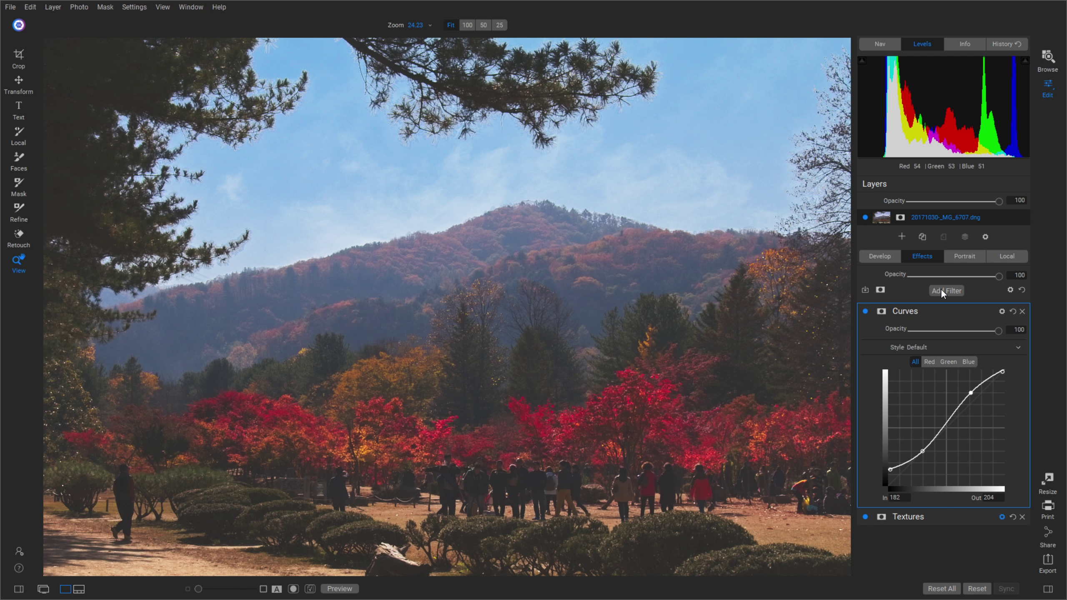
- Add a Glow filter with the Charge More - Normal style at opacity 50
left_click(938, 291)
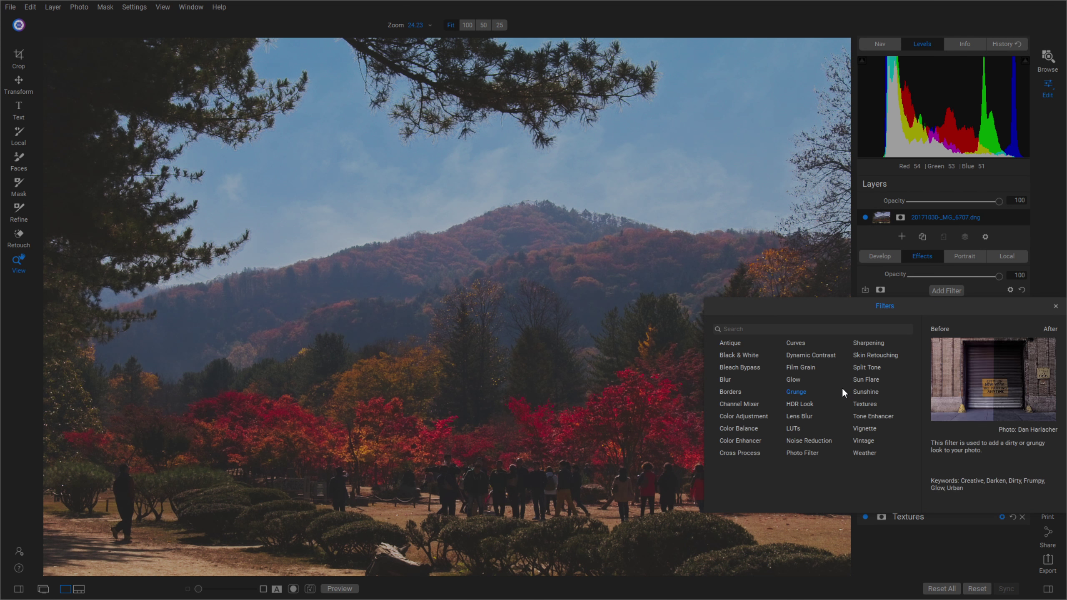
left_click(793, 379)
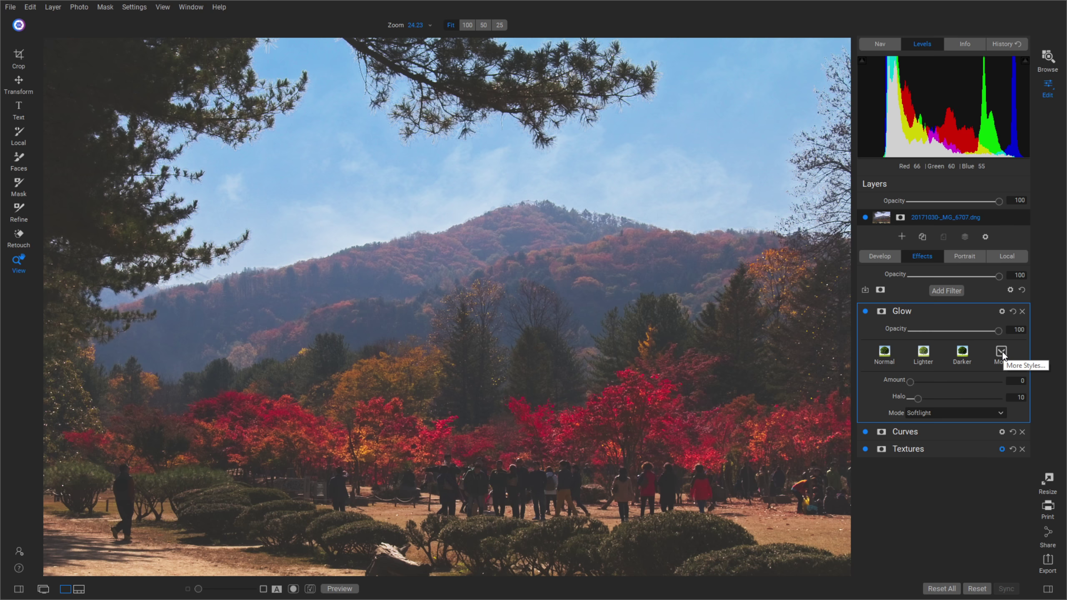
left_click(1002, 352)
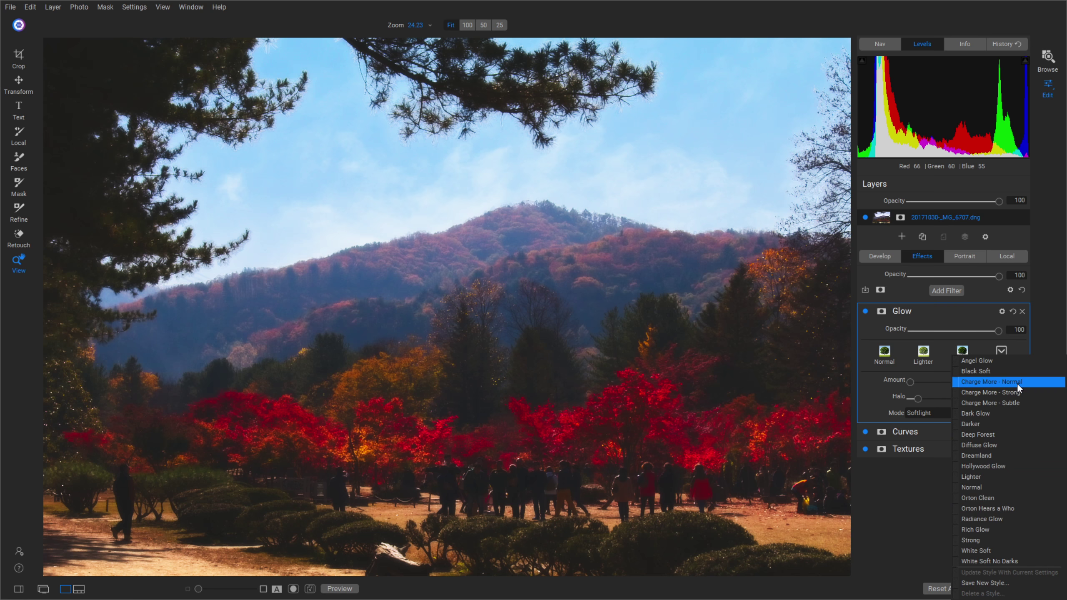
left_click(1017, 382)
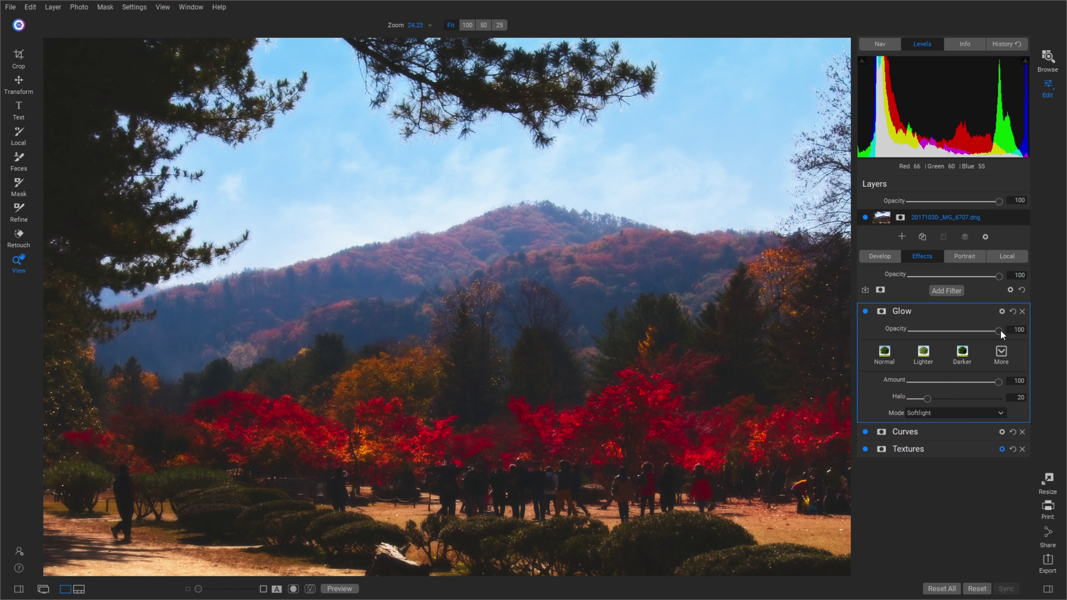
left_click_drag(998, 329, 955, 329)
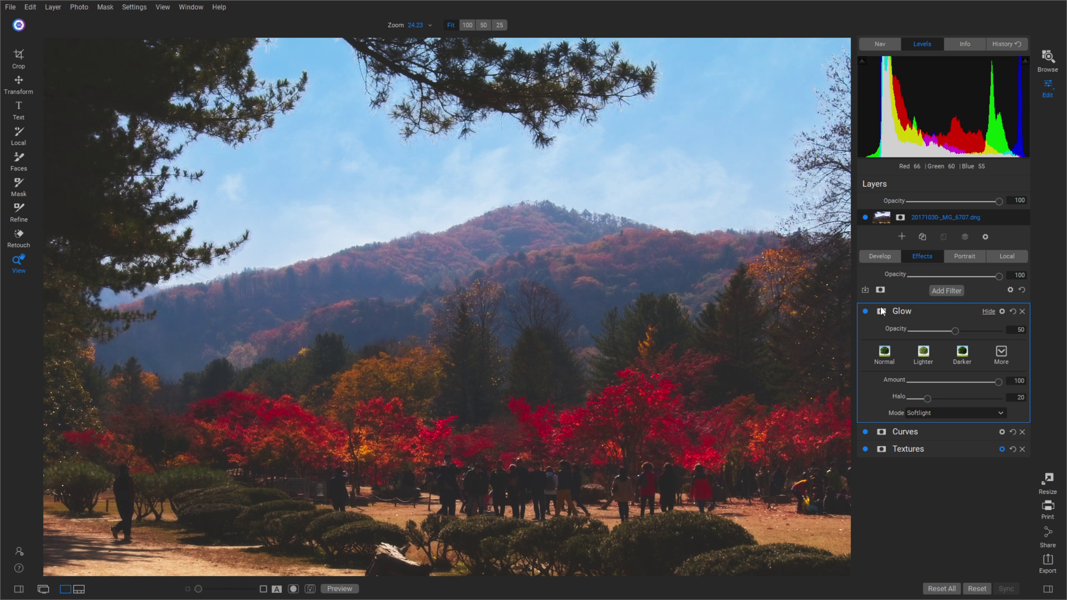
- Toggle the glow off and on several times to compare, leaving it enabled
left_click(865, 311)
left_click(865, 311)
left_click(864, 311)
left_click(864, 311)
left_click(864, 311)
left_click(865, 311)
- Add a Vignette filter with the Big Softy style at opacity 30
left_click(951, 290)
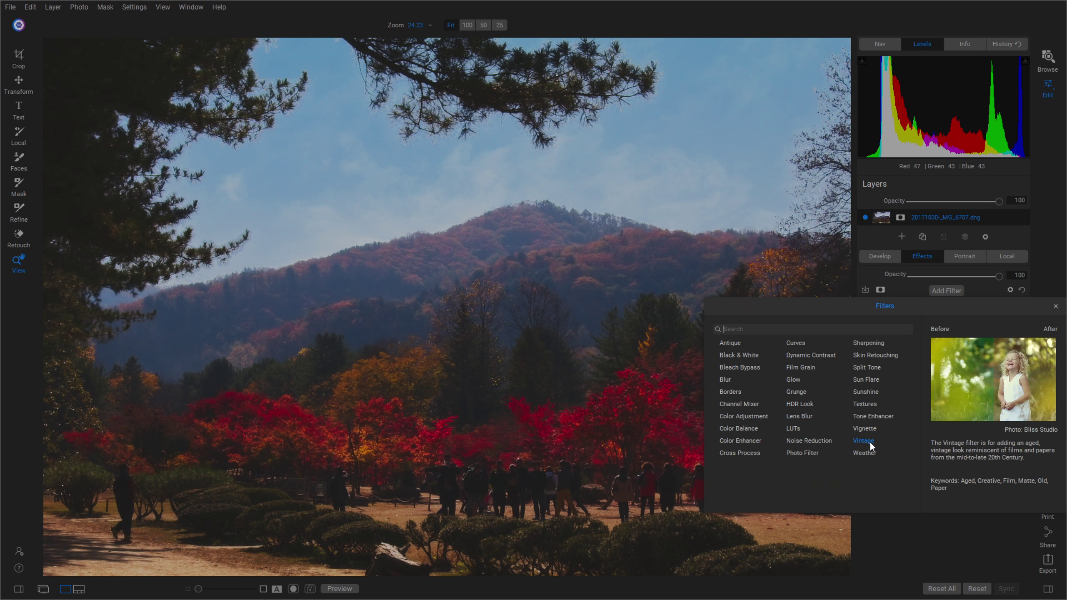
left_click(869, 429)
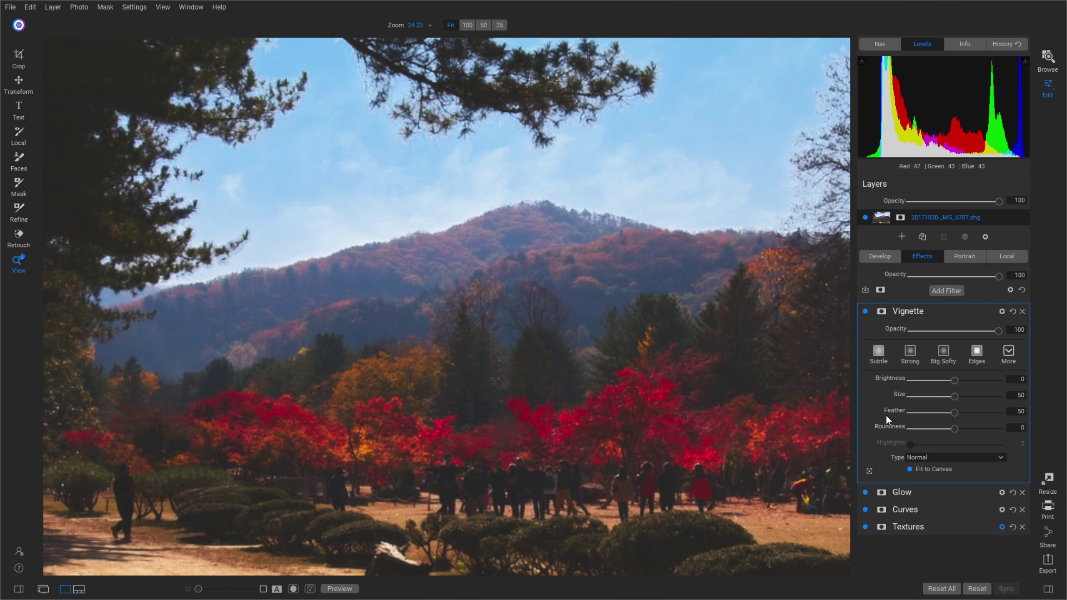
left_click(938, 355)
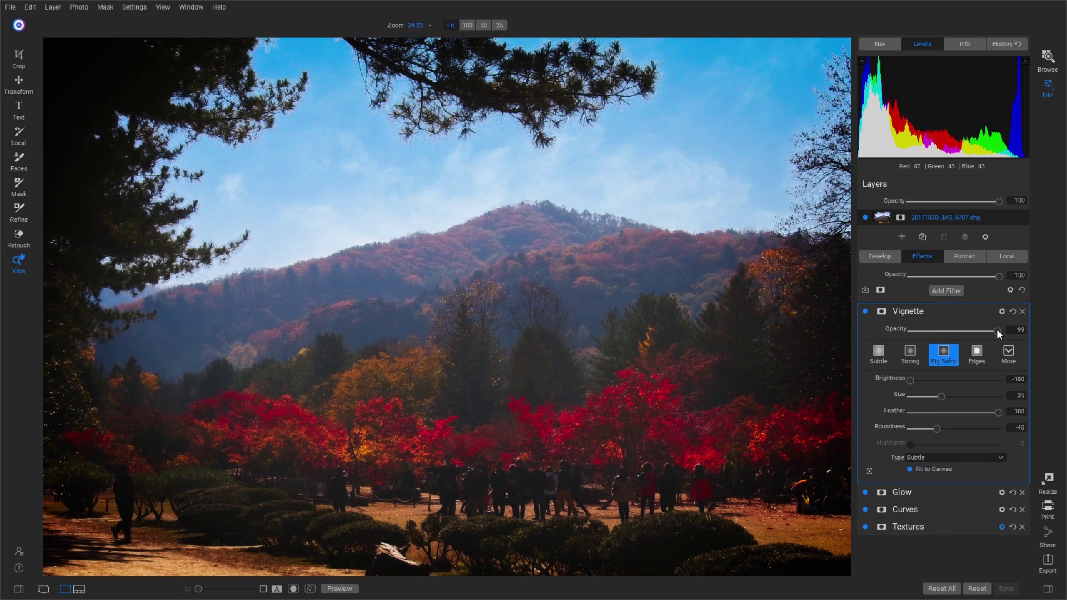
left_click_drag(997, 329, 936, 336)
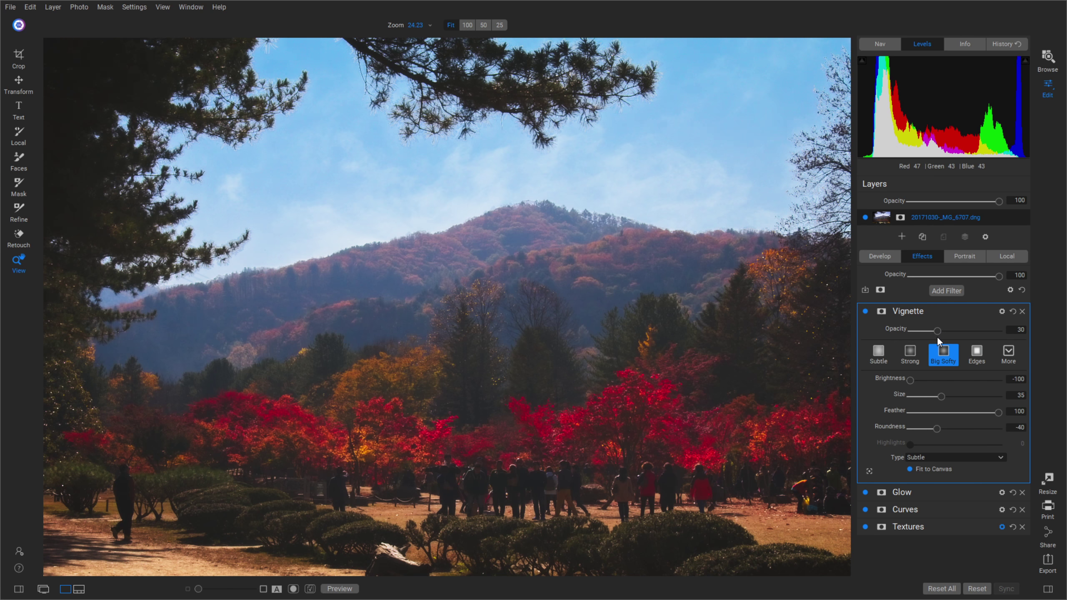
- Toggle the vignette's visibility to compare the photo with and without it
left_click(864, 310)
left_click(865, 310)
left_click(864, 310)
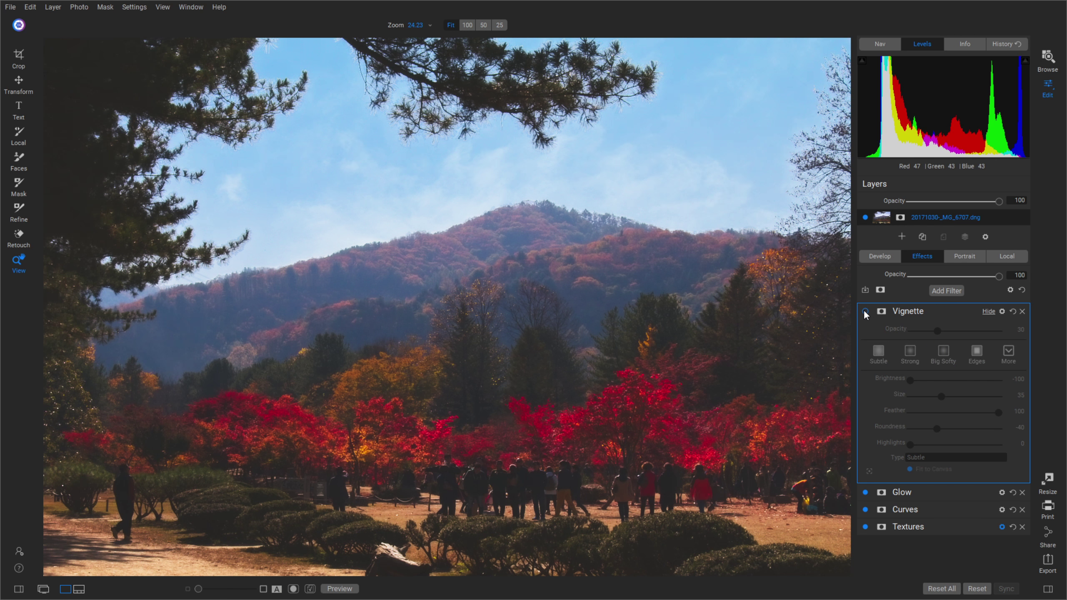
left_click(864, 310)
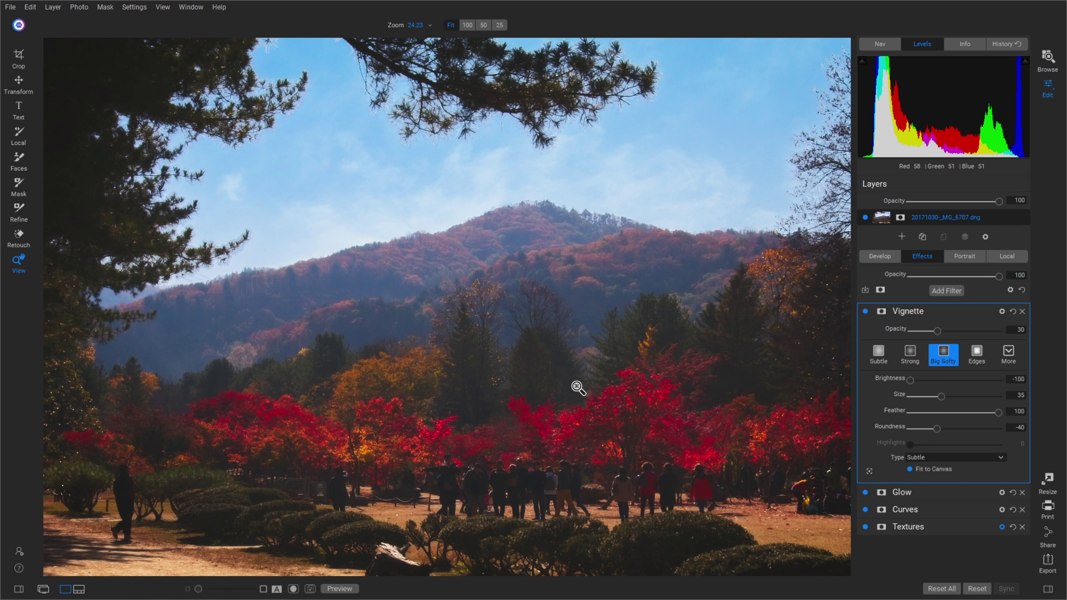
- Draw a feathered linear gradient mask up from the bottom, reset Exposure to 0 and set Midtones to 20
left_click(1004, 255)
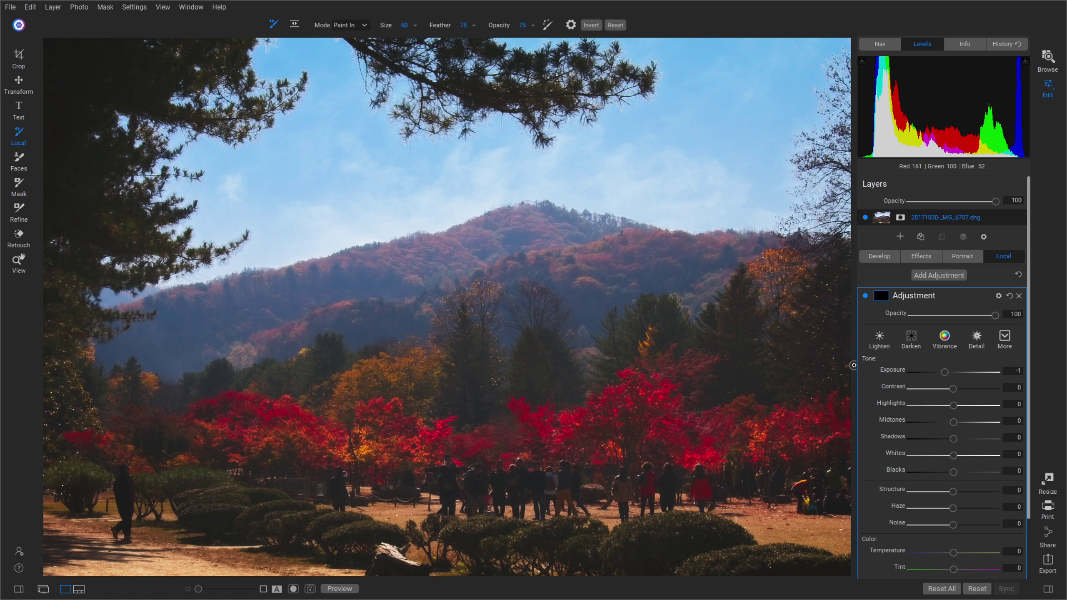
left_click(295, 24)
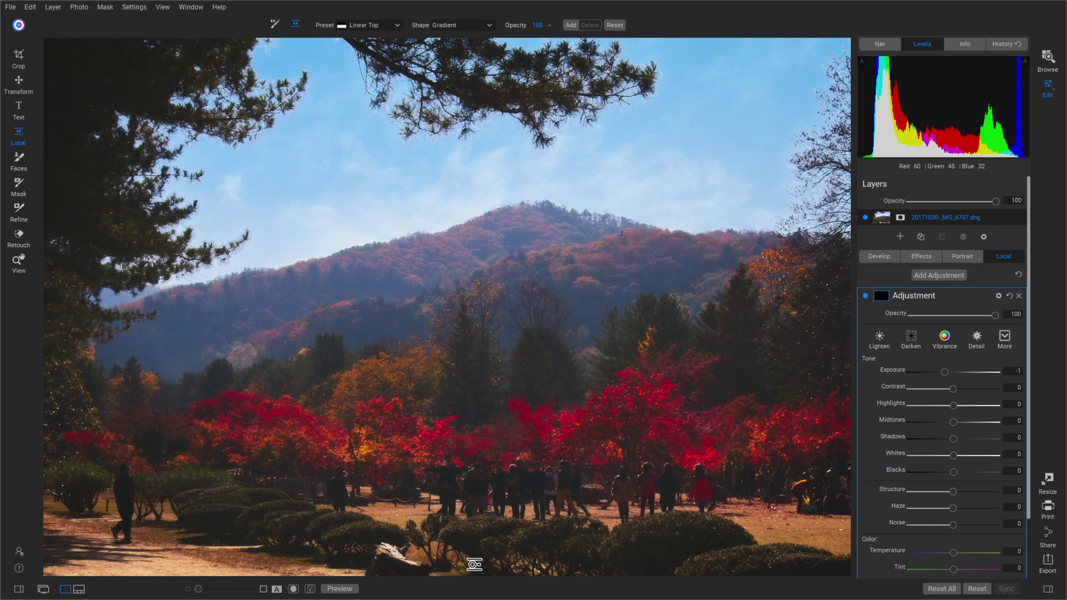
left_click_drag(477, 567, 475, 431)
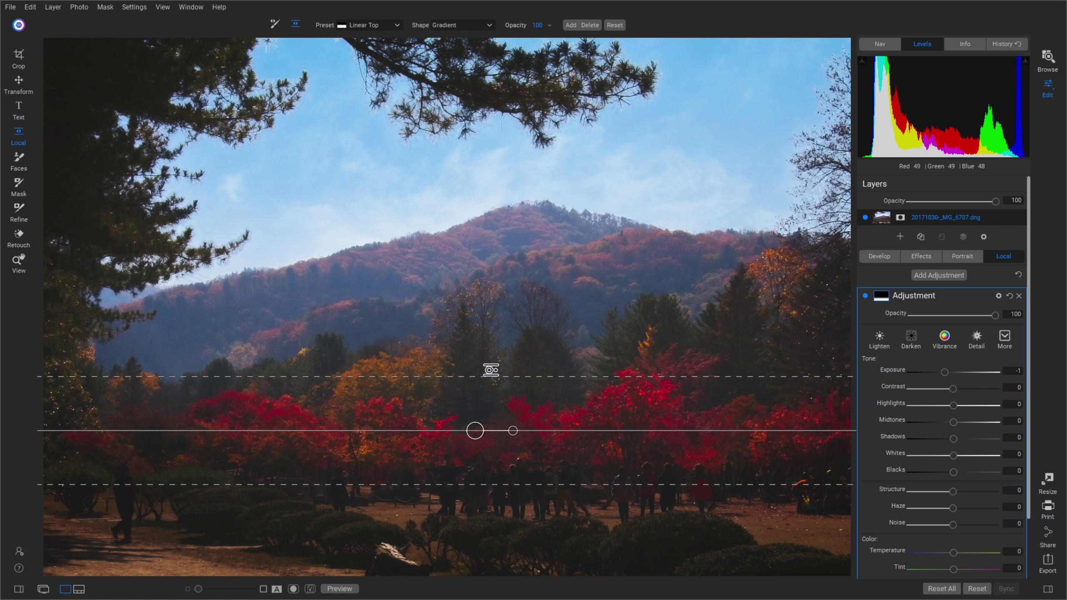
left_click_drag(491, 375, 483, 363)
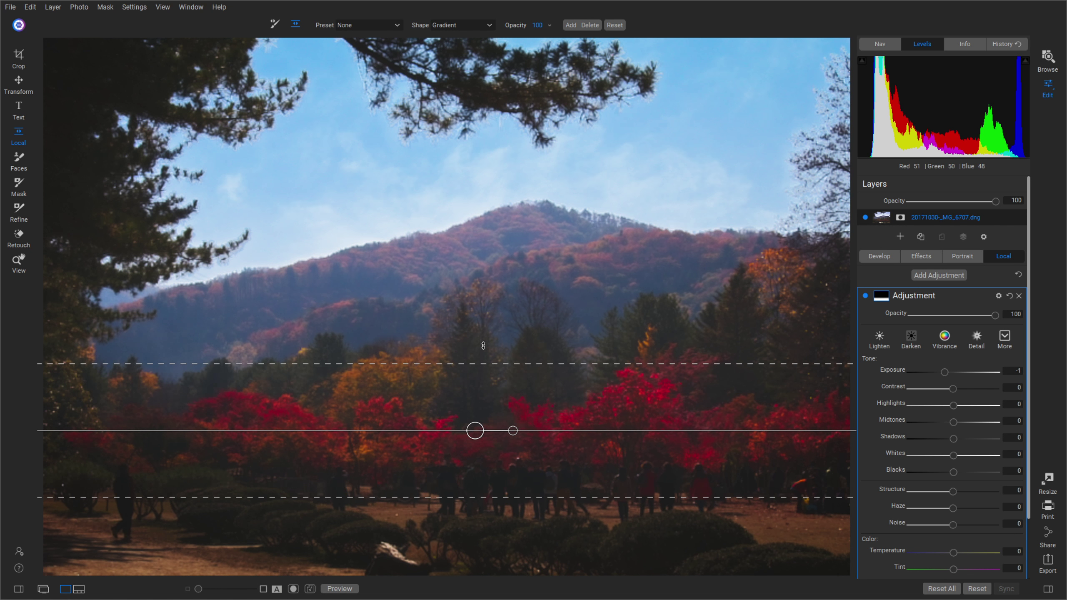
left_click_drag(486, 311, 488, 302)
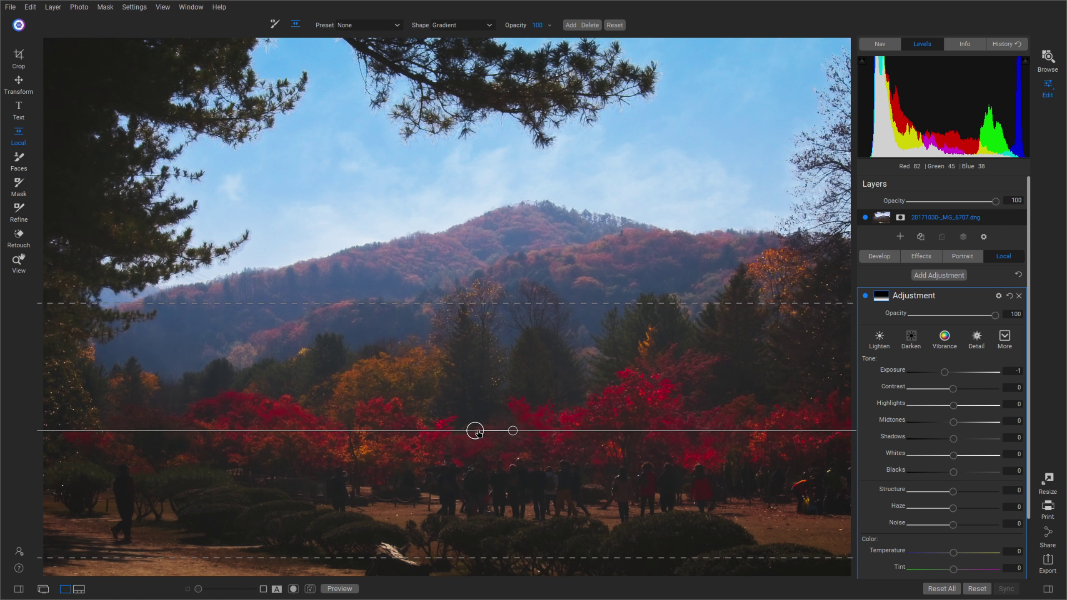
left_click_drag(478, 440, 478, 441)
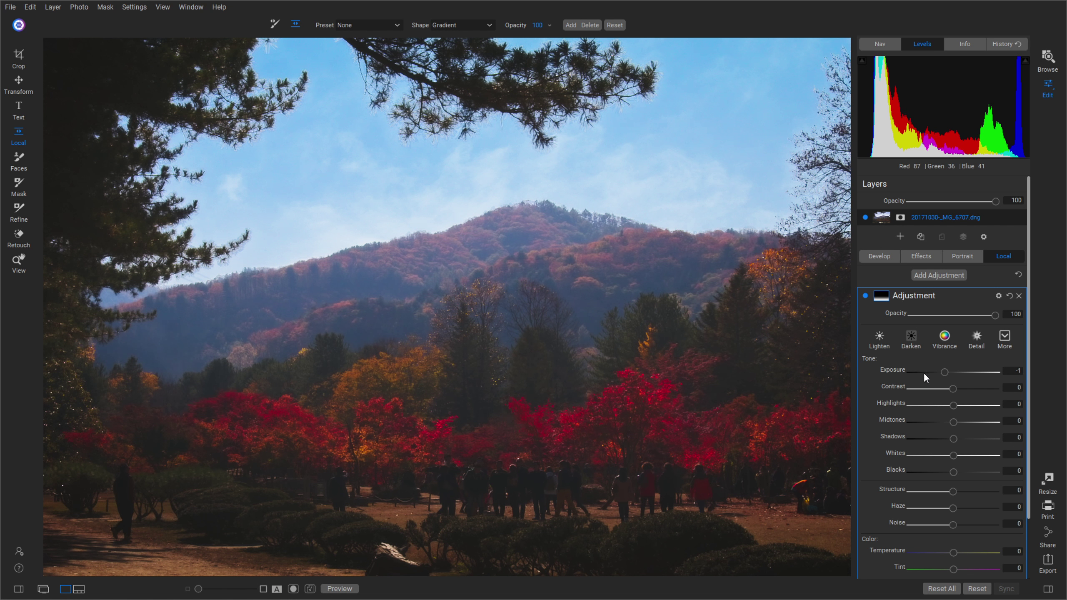
double_click(894, 370)
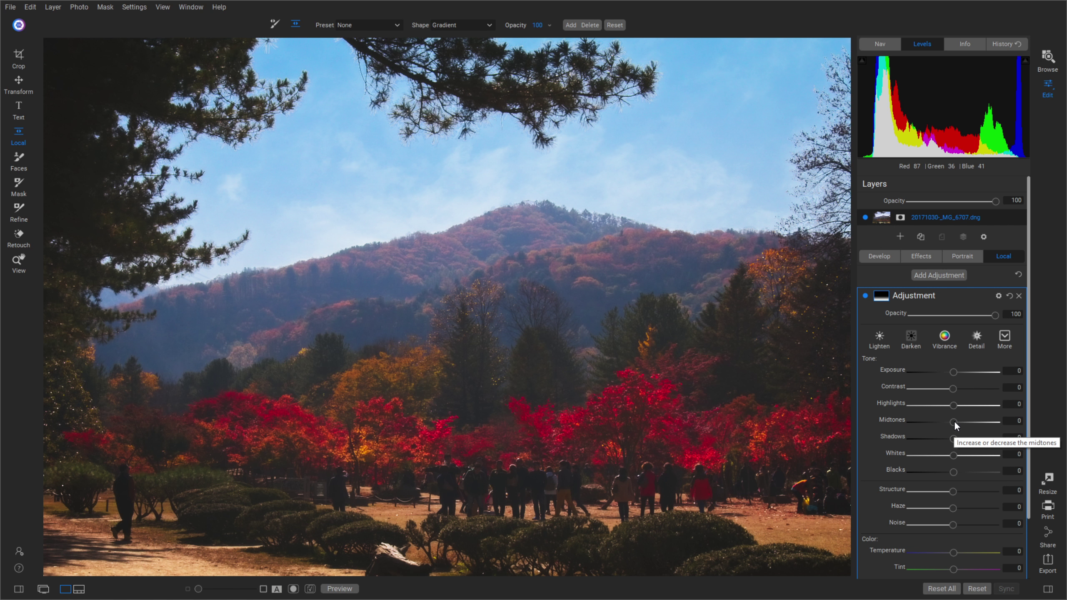
left_click_drag(953, 421, 962, 422)
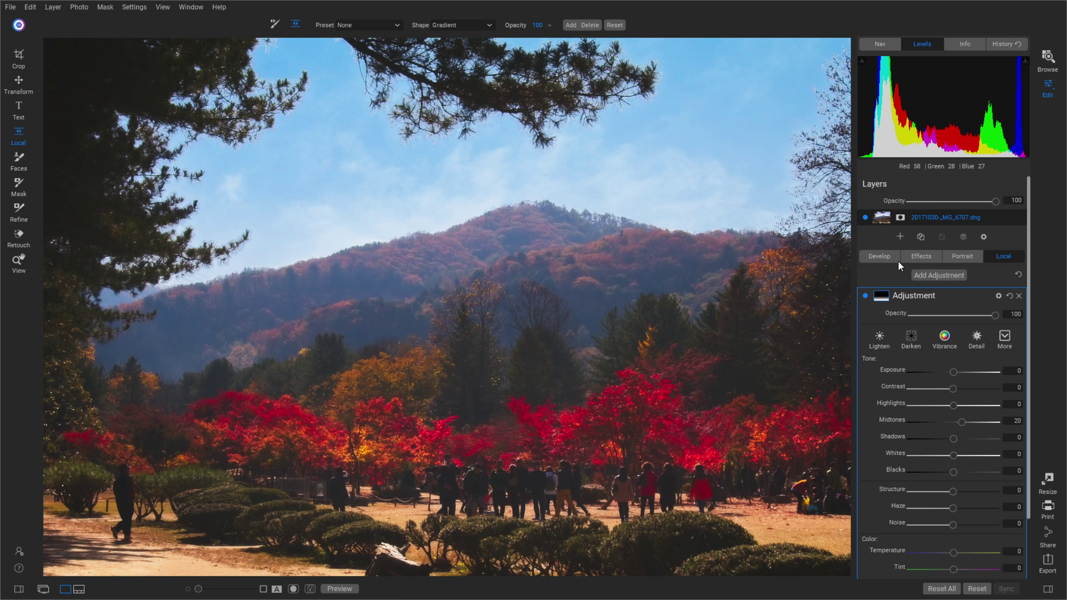
- Back in Develop, toggle Preview twice to compare the finished edit with the original
left_click(883, 260)
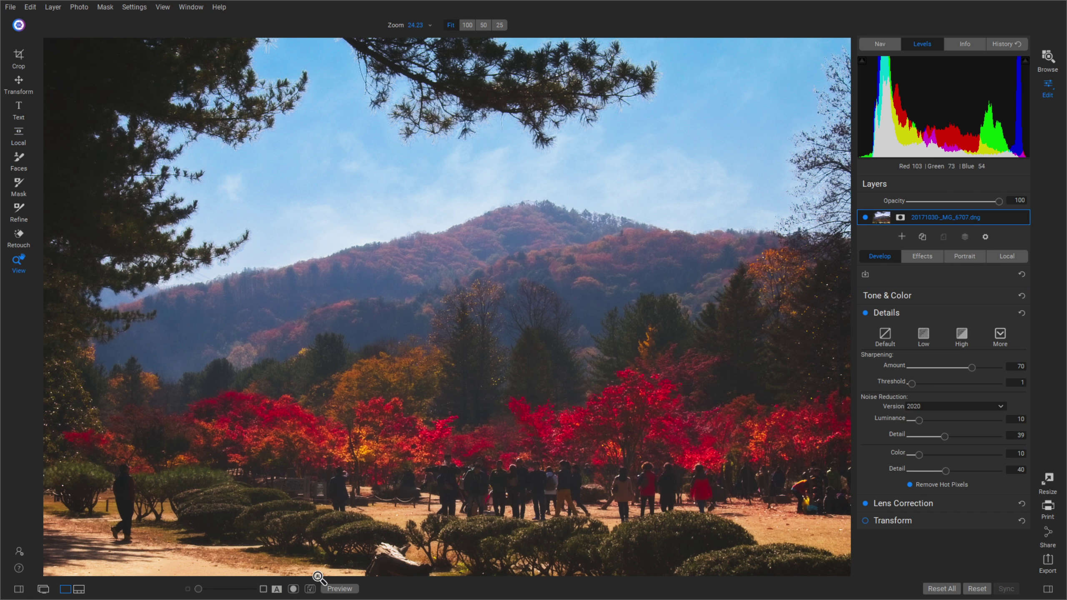
left_click(339, 589)
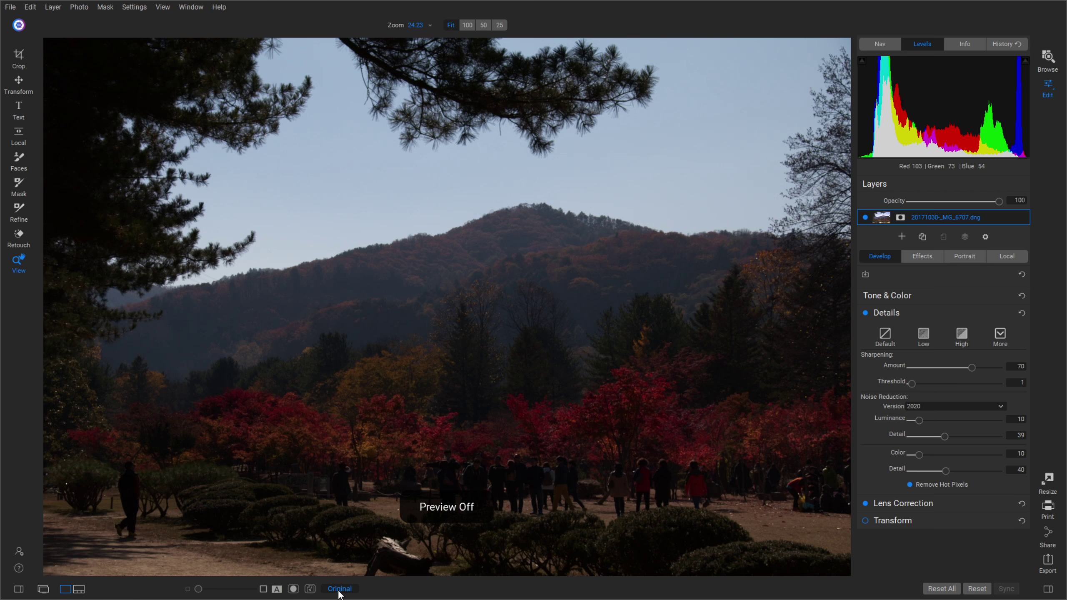
left_click(338, 589)
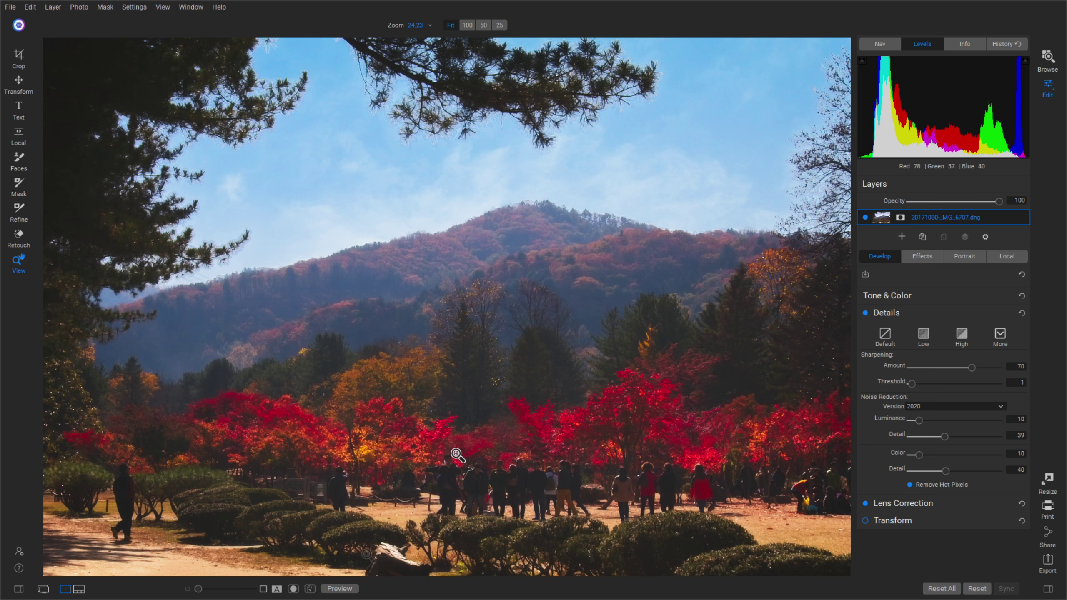
left_click(340, 589)
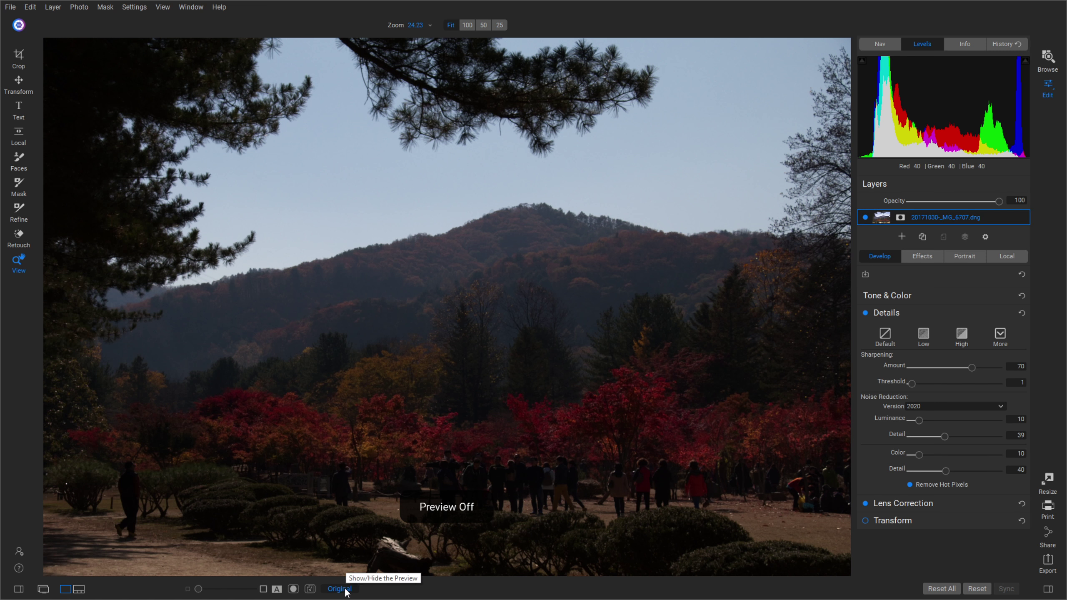
left_click(345, 590)
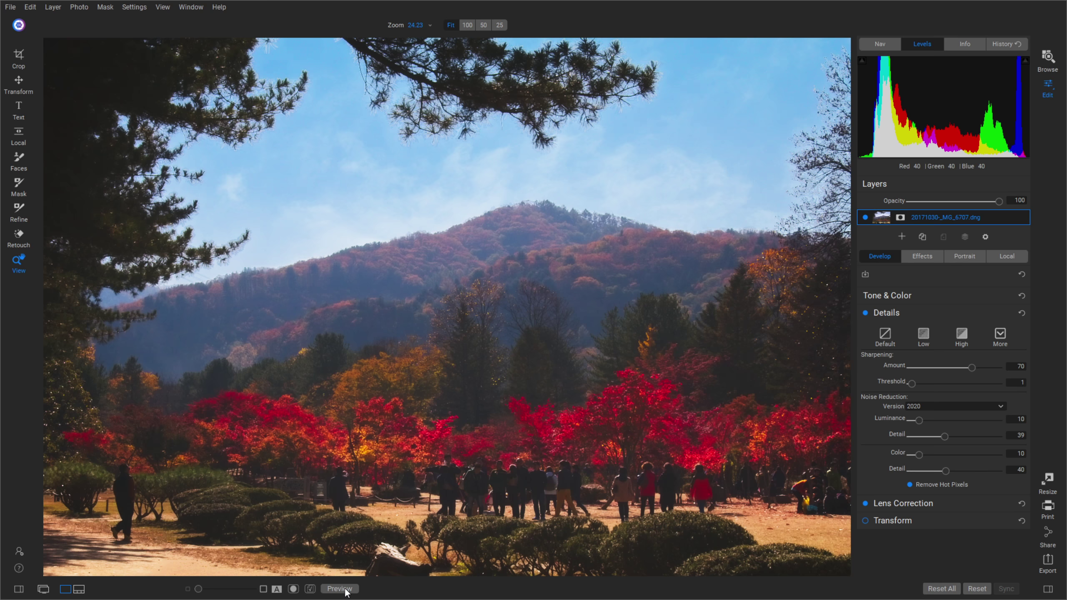